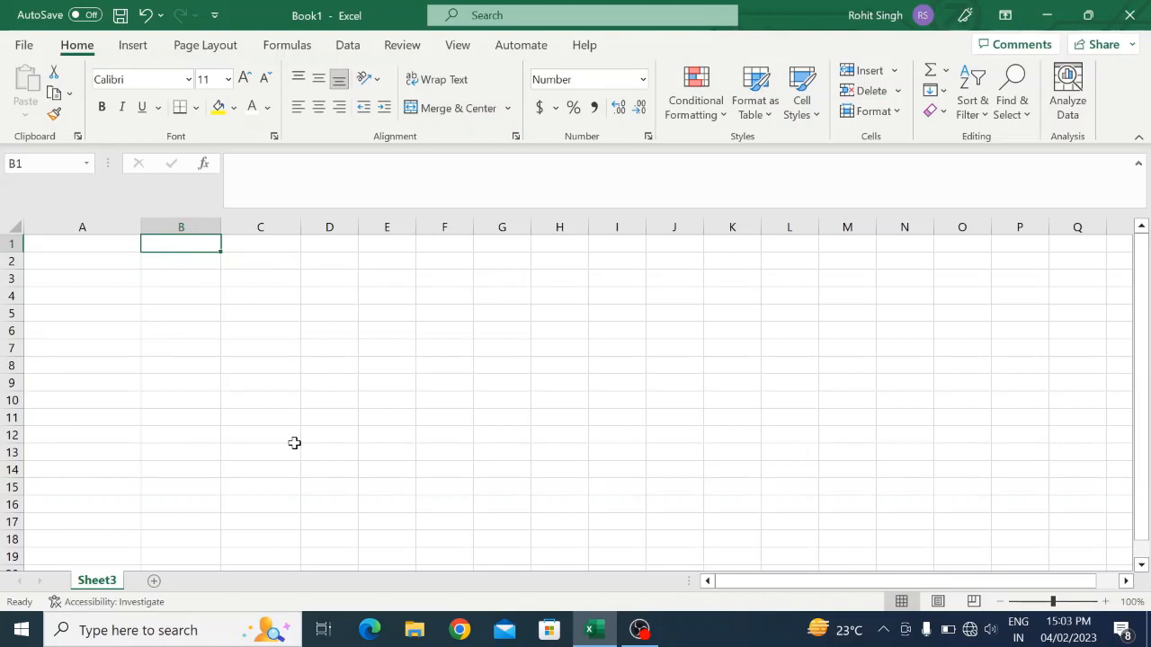
Set the font colour of the labels in cells A1:A5 to black.
key(Left)
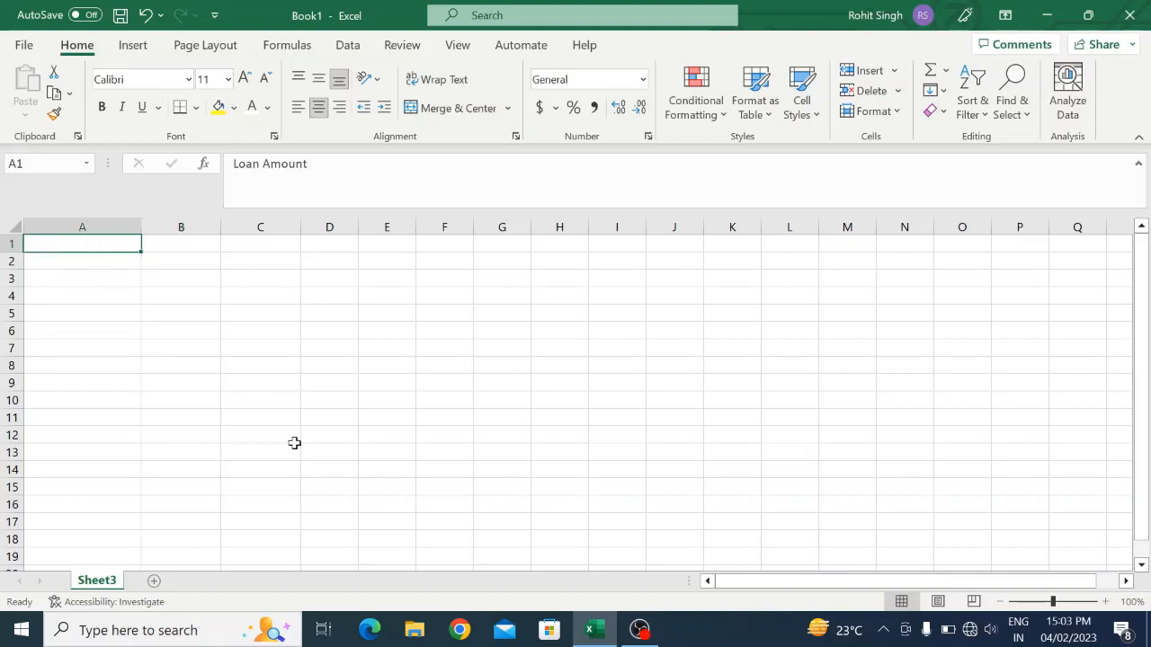
key(Right)
key(Left)
key(shift+Down)
key(shift+Down)
key(shift+Down)
key(shift+Down)
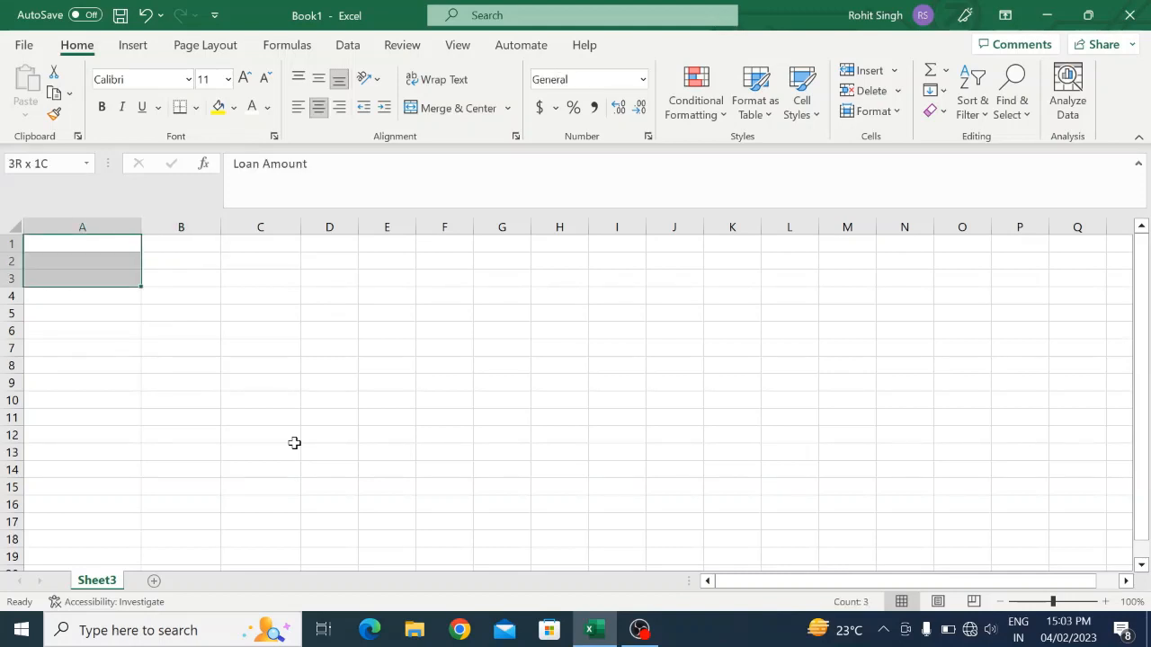
click(267, 107)
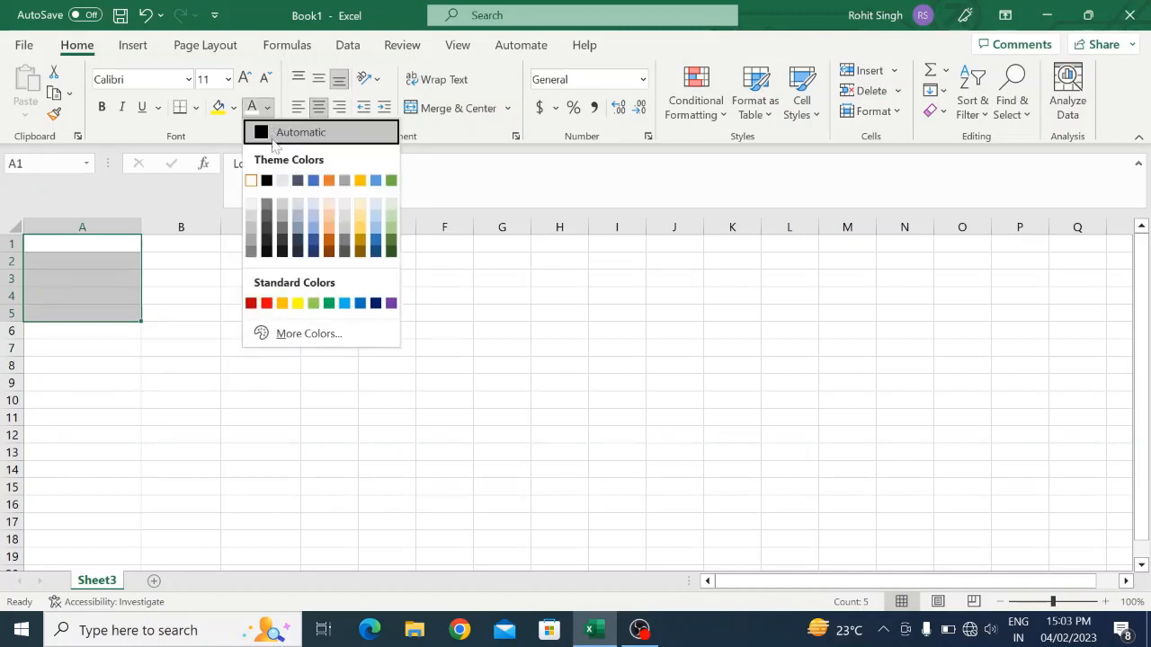
click(266, 181)
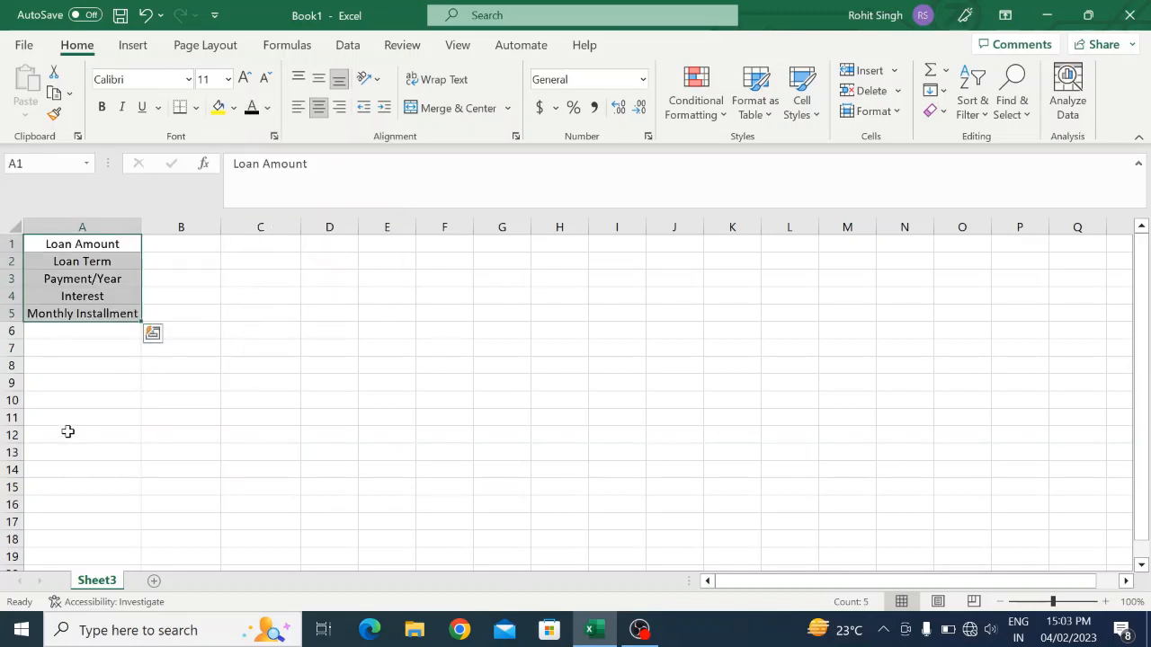
key(Down)
key(Down)
key(Down)
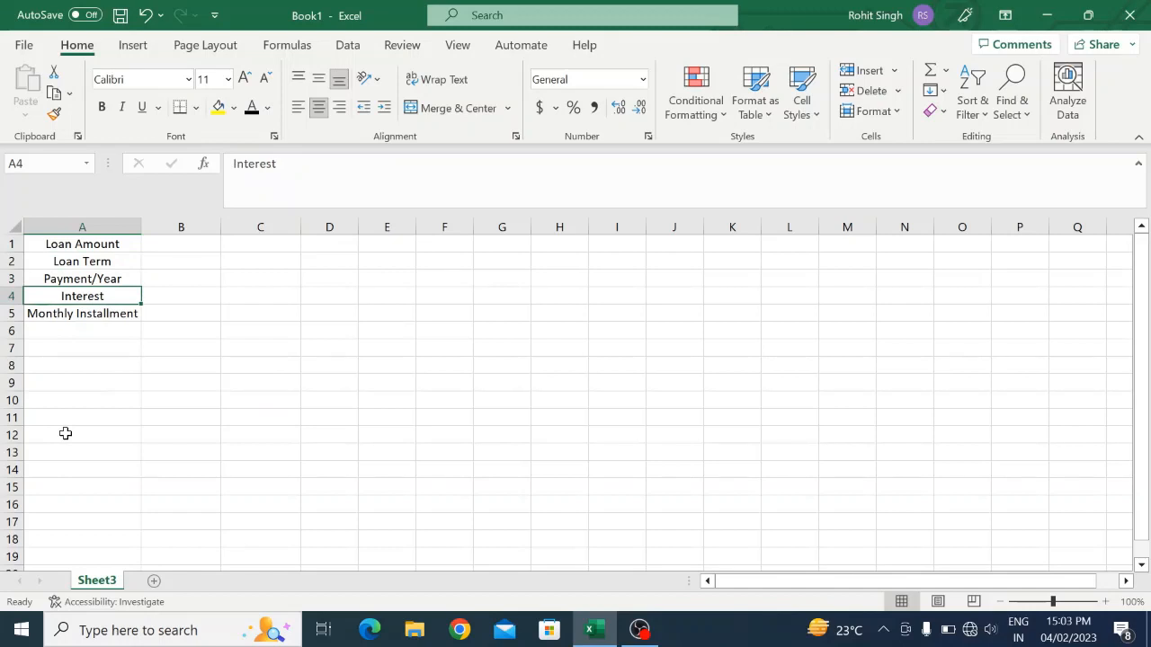
key(Up)
key(Up)
key(Down)
key(Down)
key(Right)
key(Down)
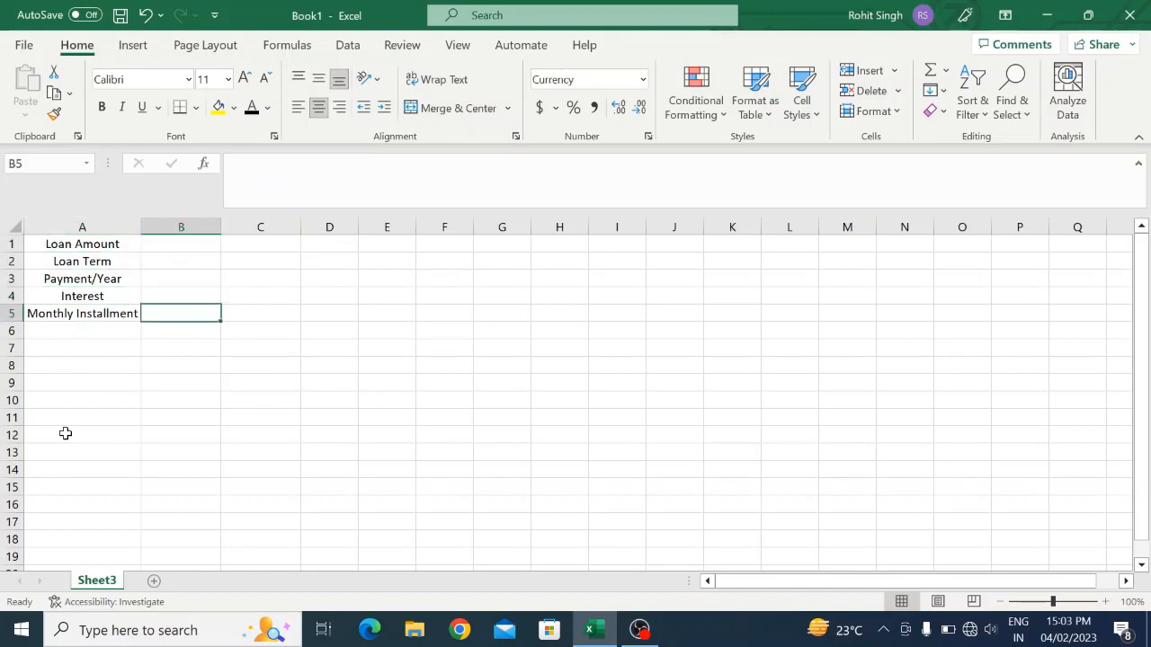
key(Right)
key(Right)
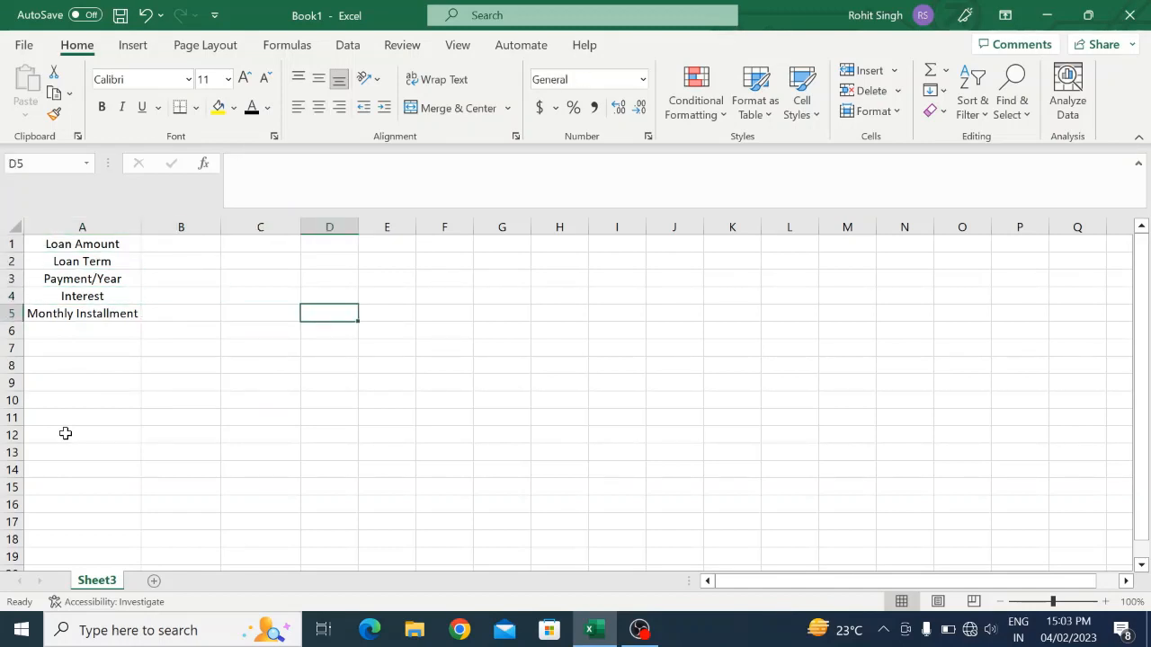
key(Up)
key(Up)
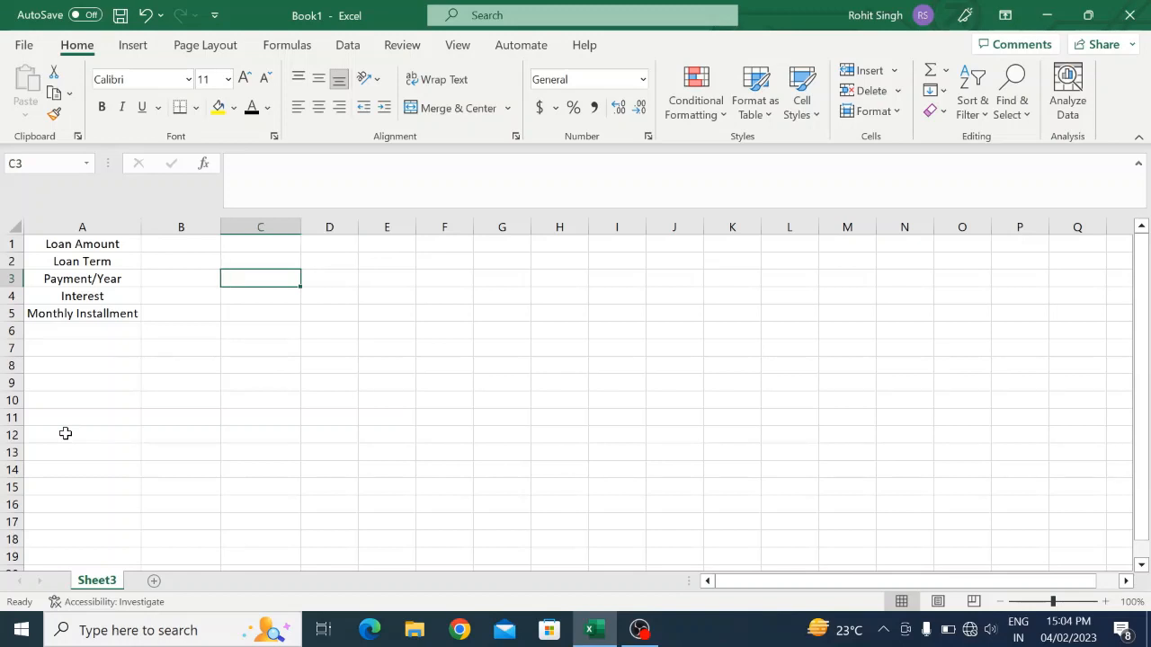
Enter 100000 as the loan amount in cell B1.
key(Up)
key(Up)
key(Left)
key(Left)
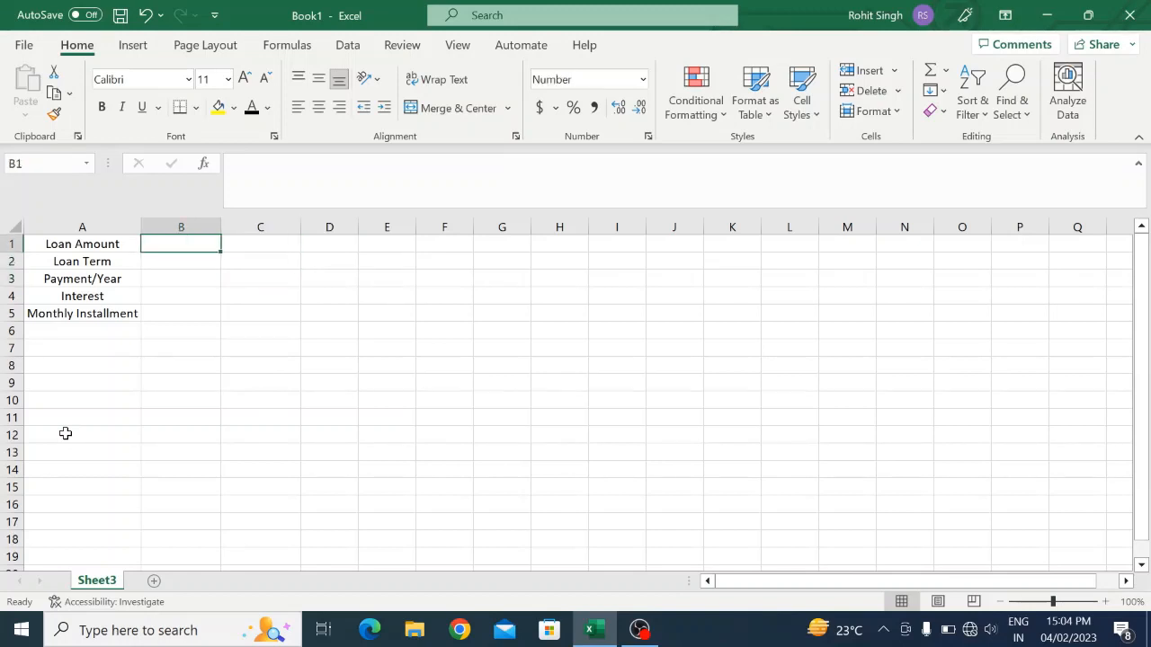
text(1000)
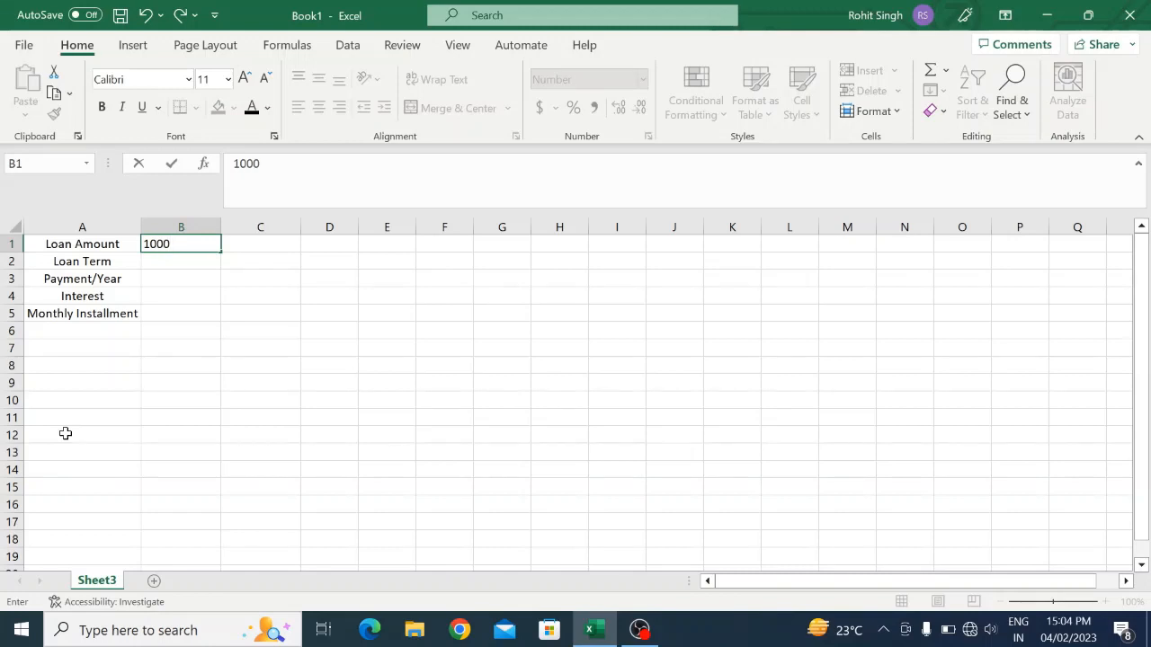
text(00)
key(Return)
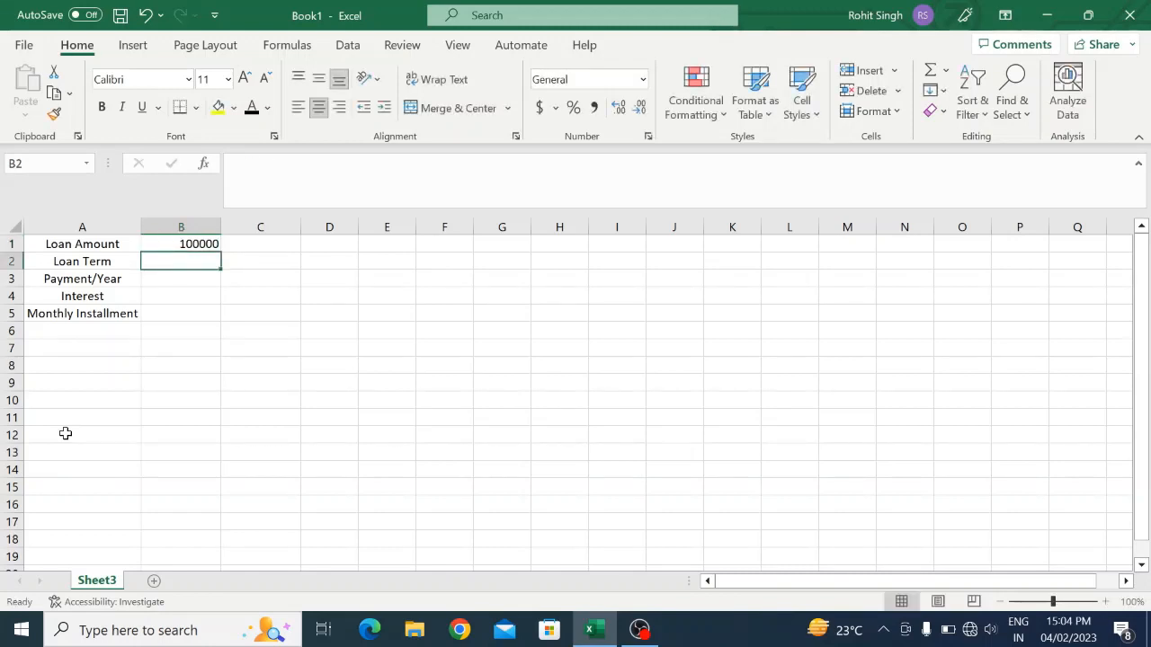
Enter a loan term of 2 in cell B2 and 12 payments per year in cell B3.
text(2)
key(Return)
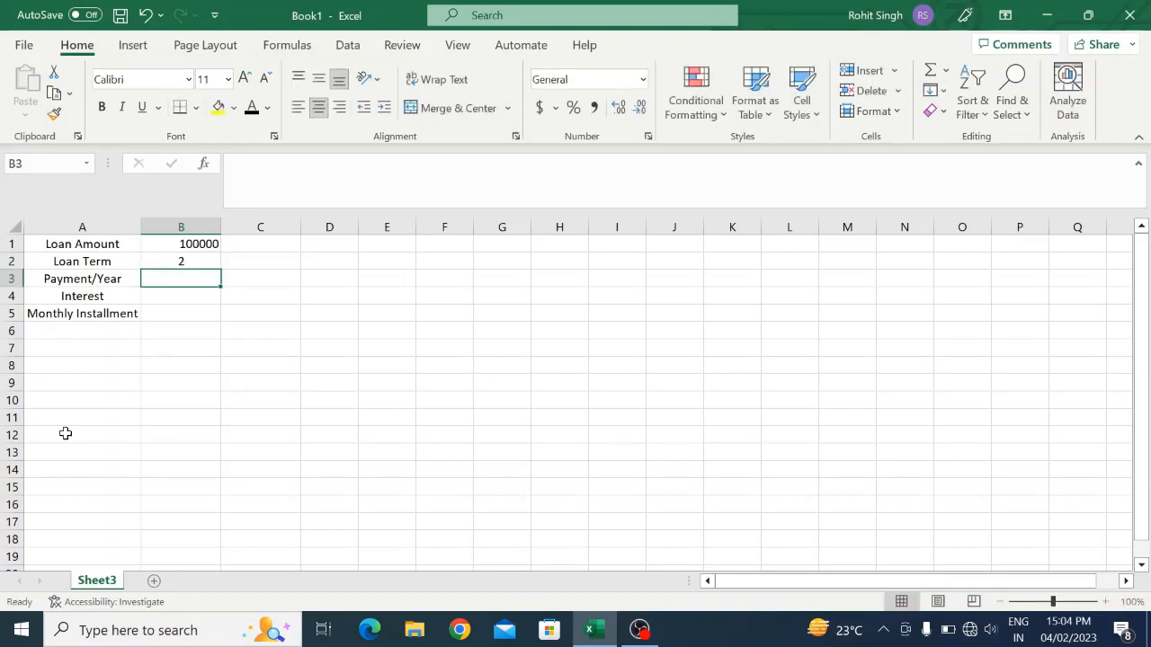
text(12)
key(Return)
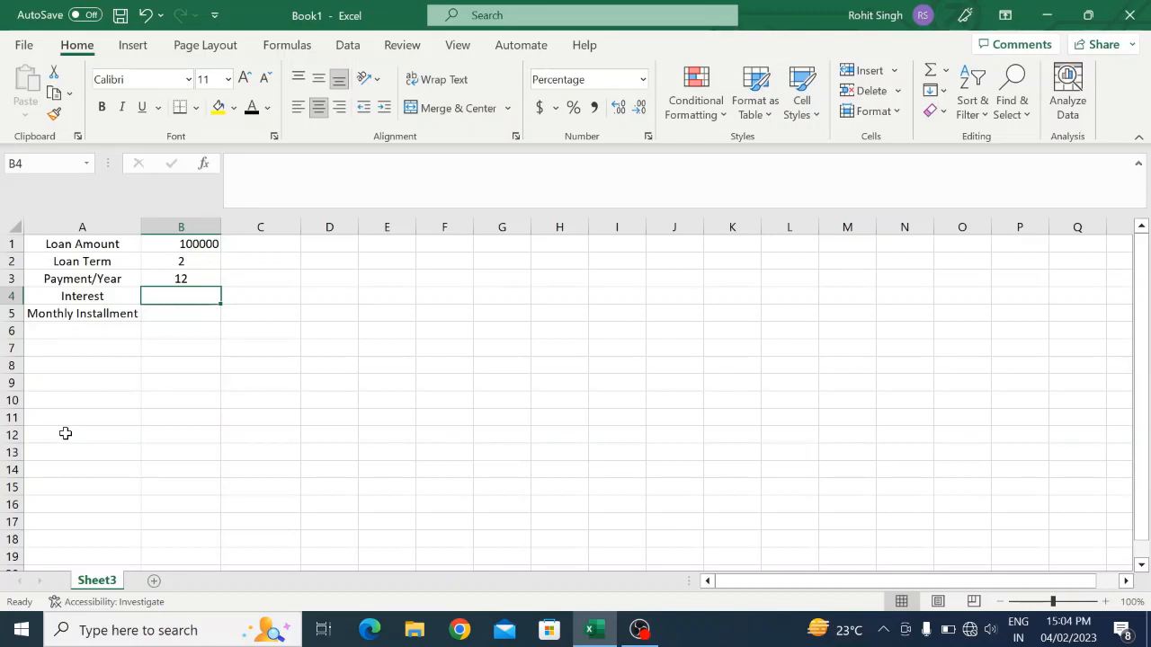
Enter an interest rate of 11.5% in cell B4.
key(Up)
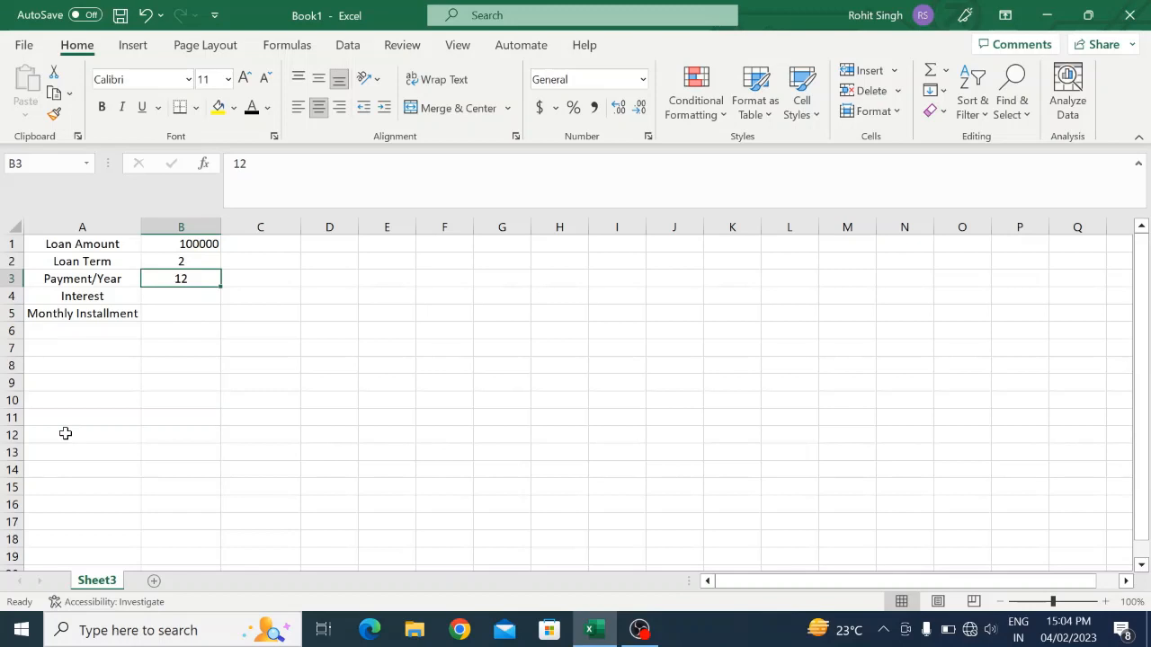
key(Left)
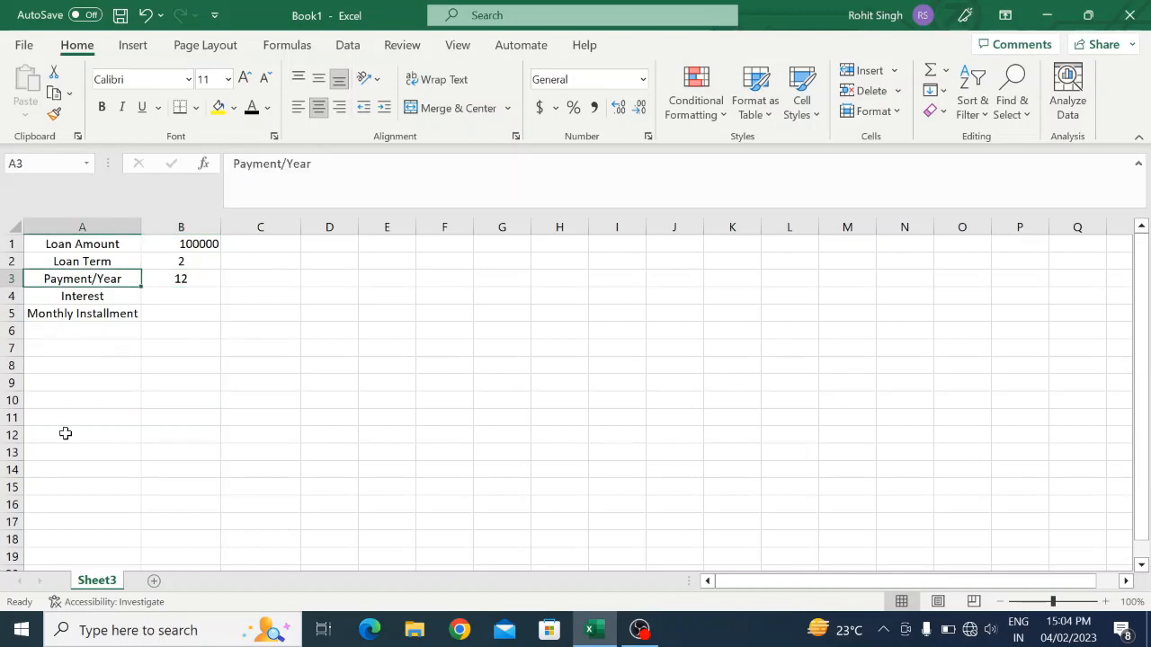
key(Right)
key(Down)
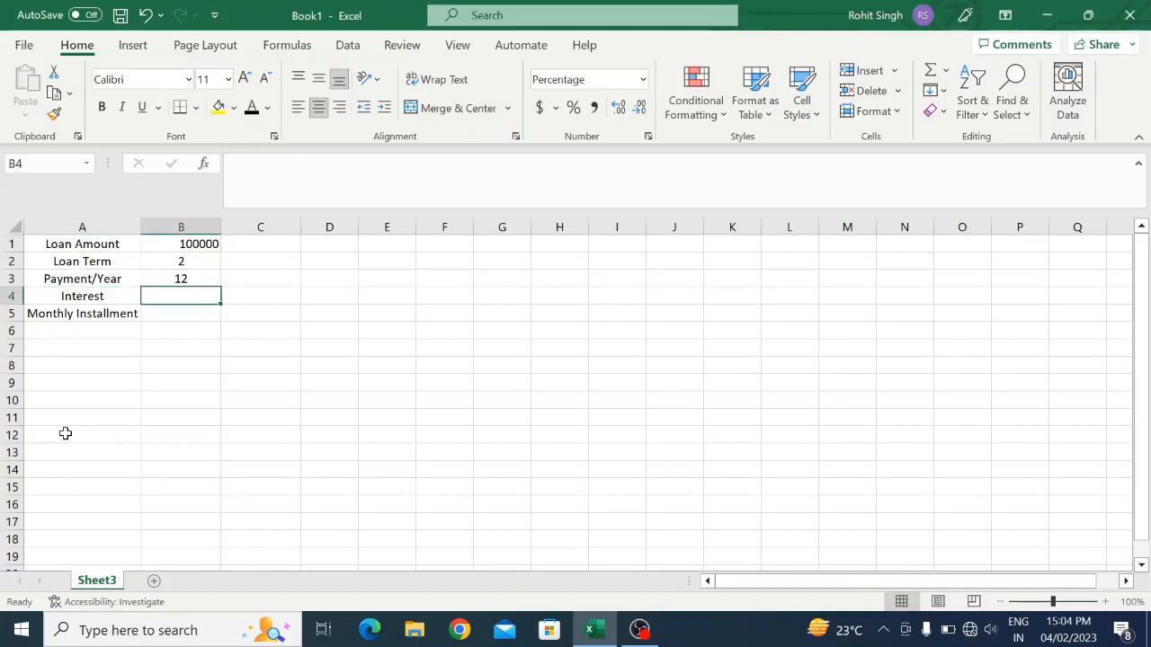
text(11.)
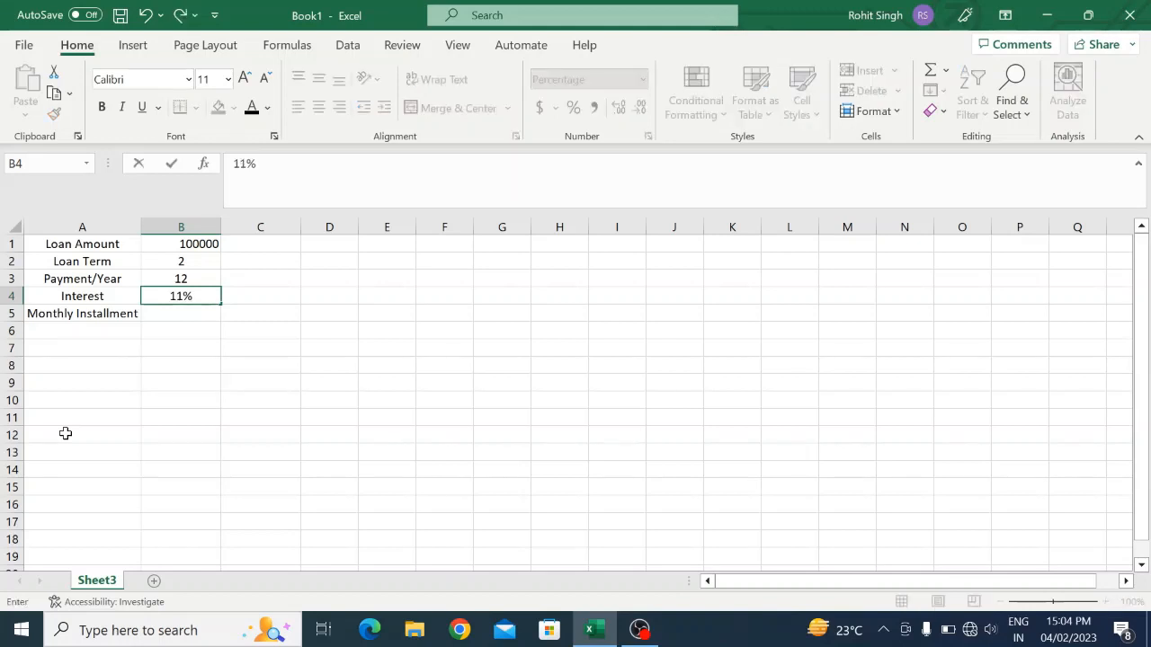
text(5)
key(Return)
key(Up)
key(Down)
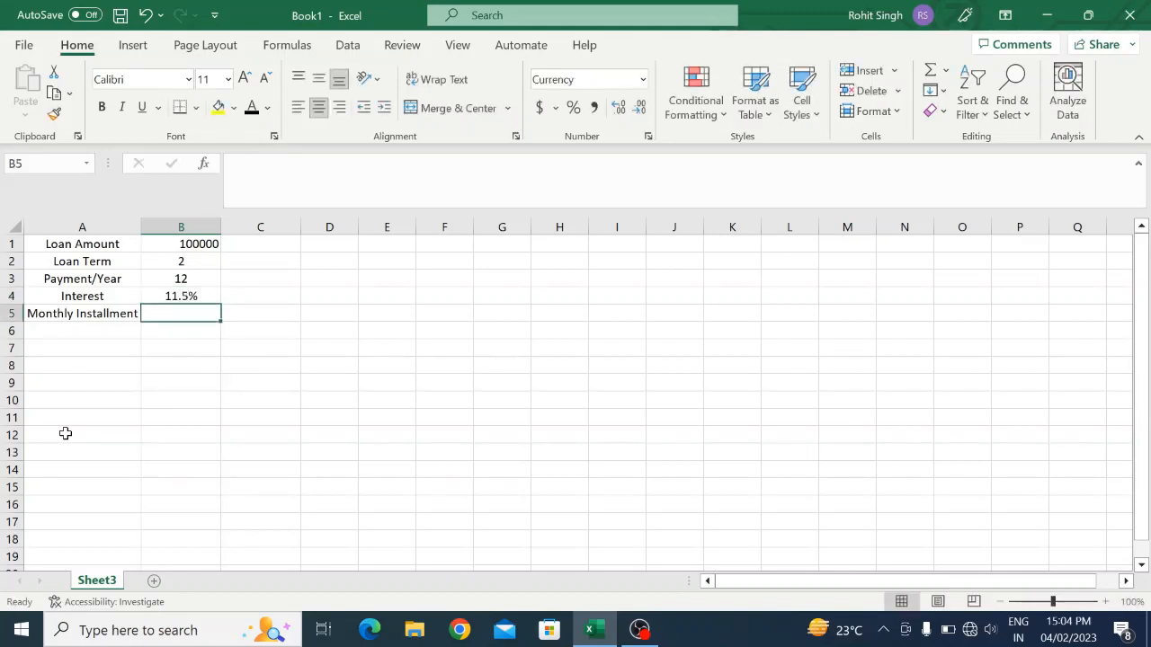
Start a PMT formula in cell B5 for the monthly installment, with B4/B3 as the rate argument.
key(Up)
key(Down)
text(=)
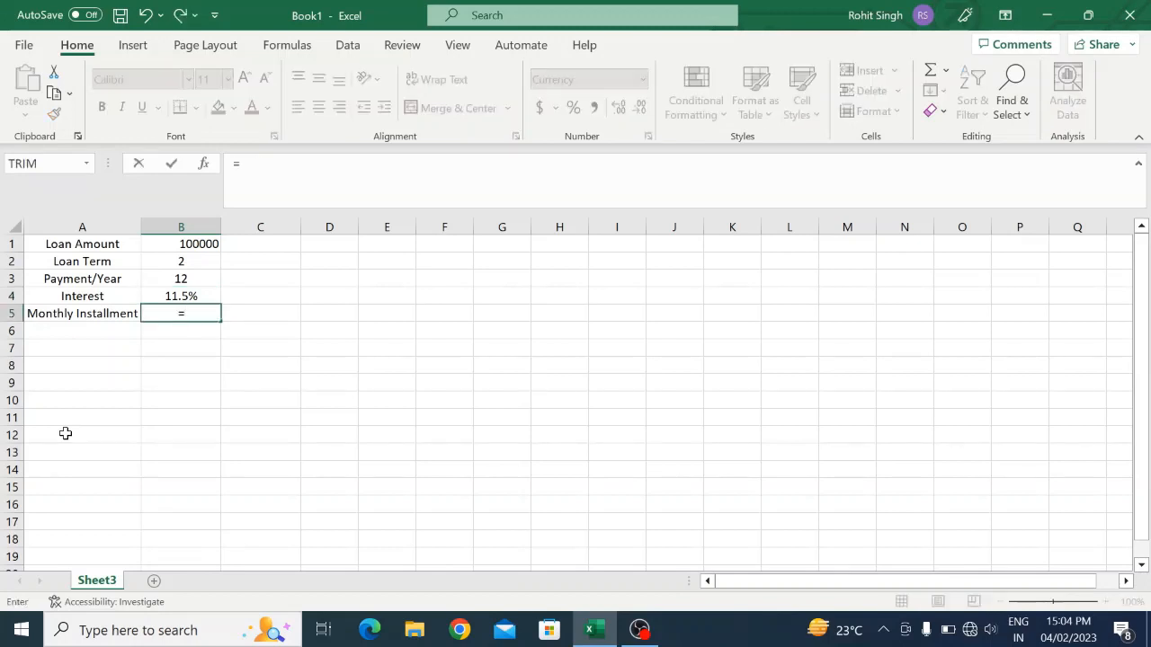
text(PMT)
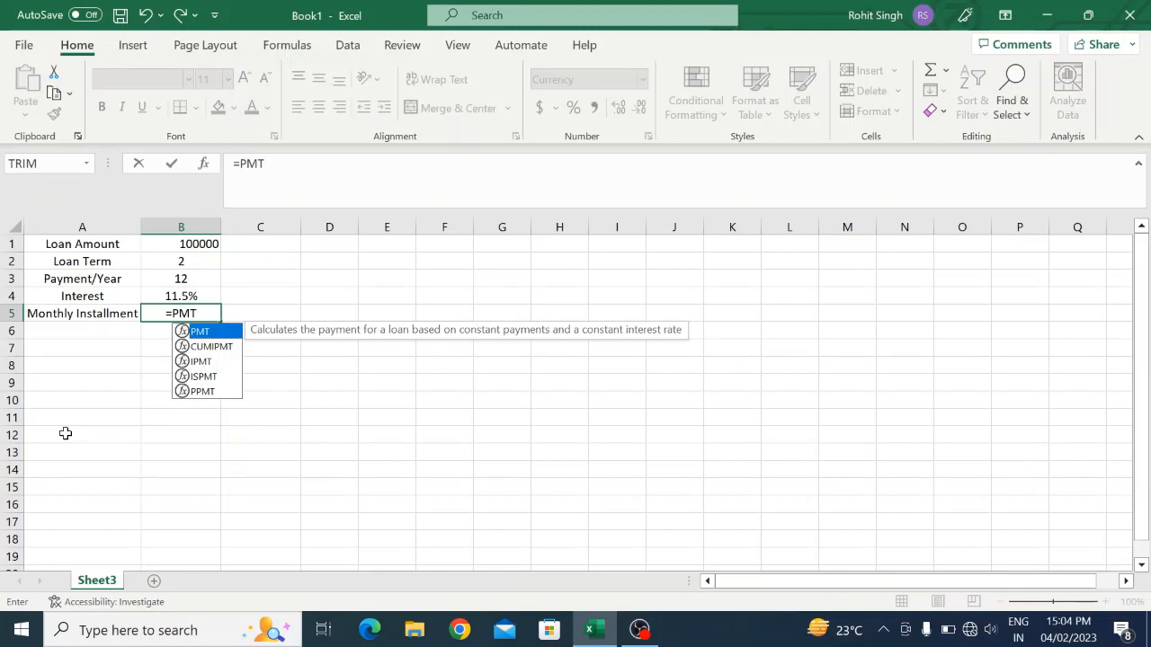
text(()
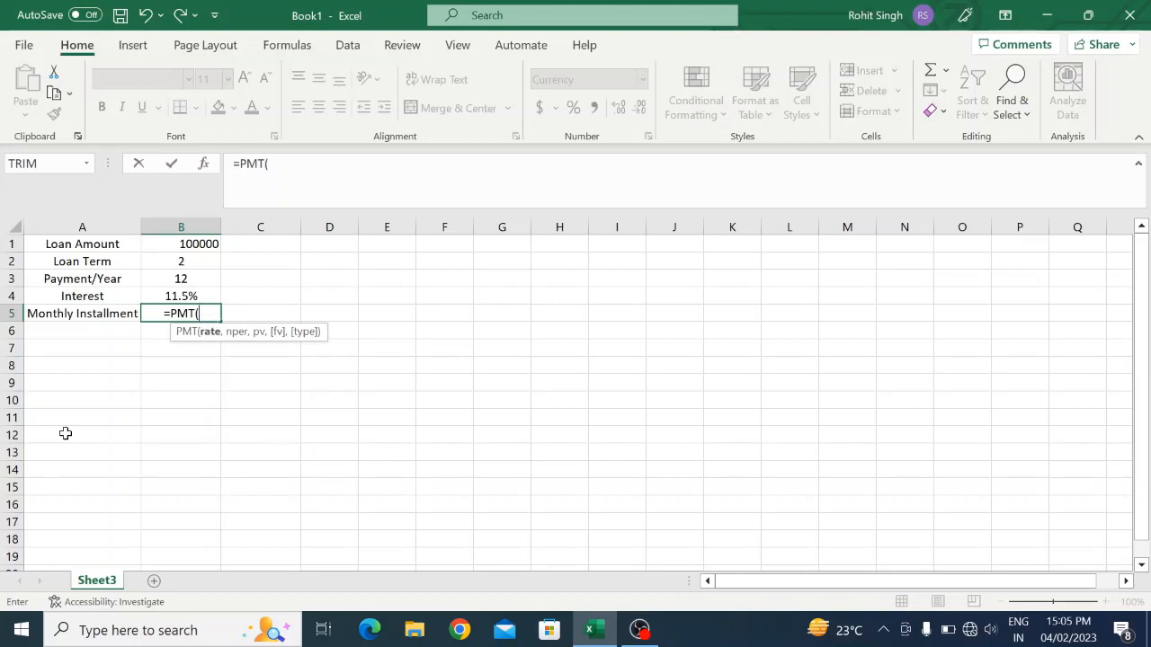
key(Up)
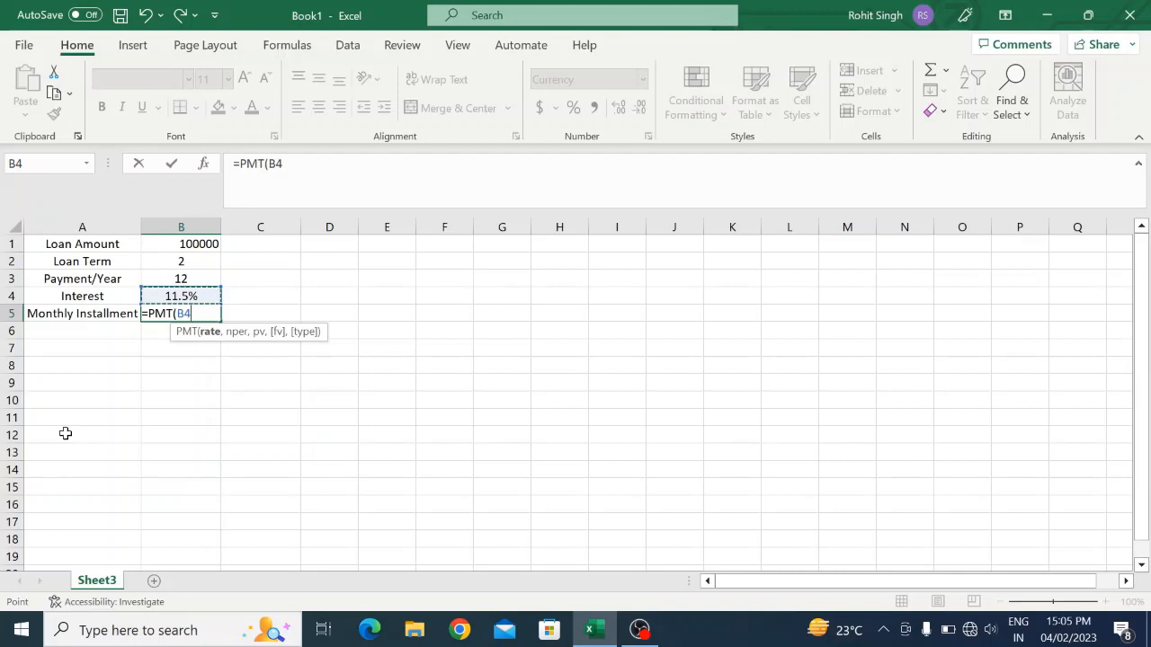
text(/)
key(Up)
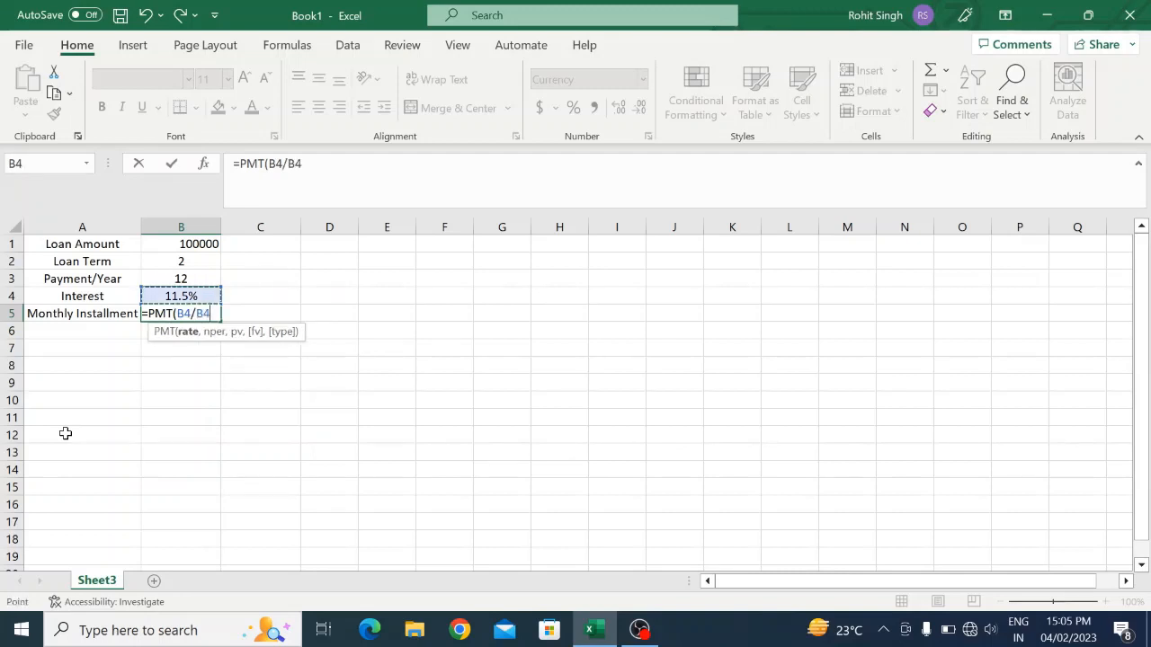
key(Up)
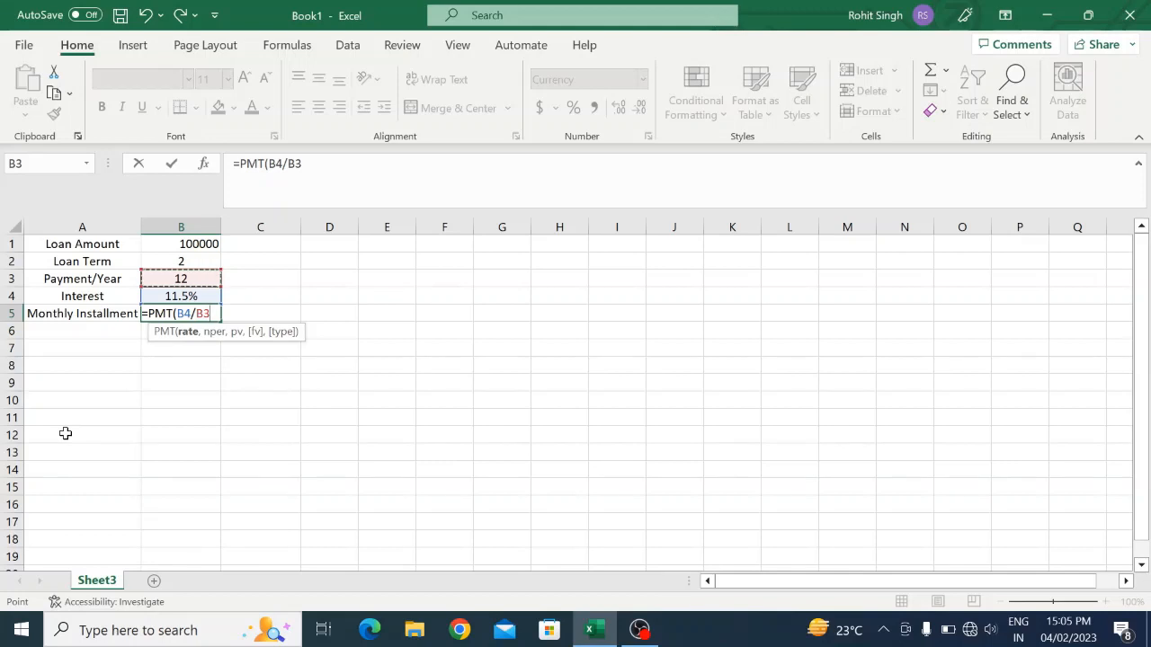
text(,)
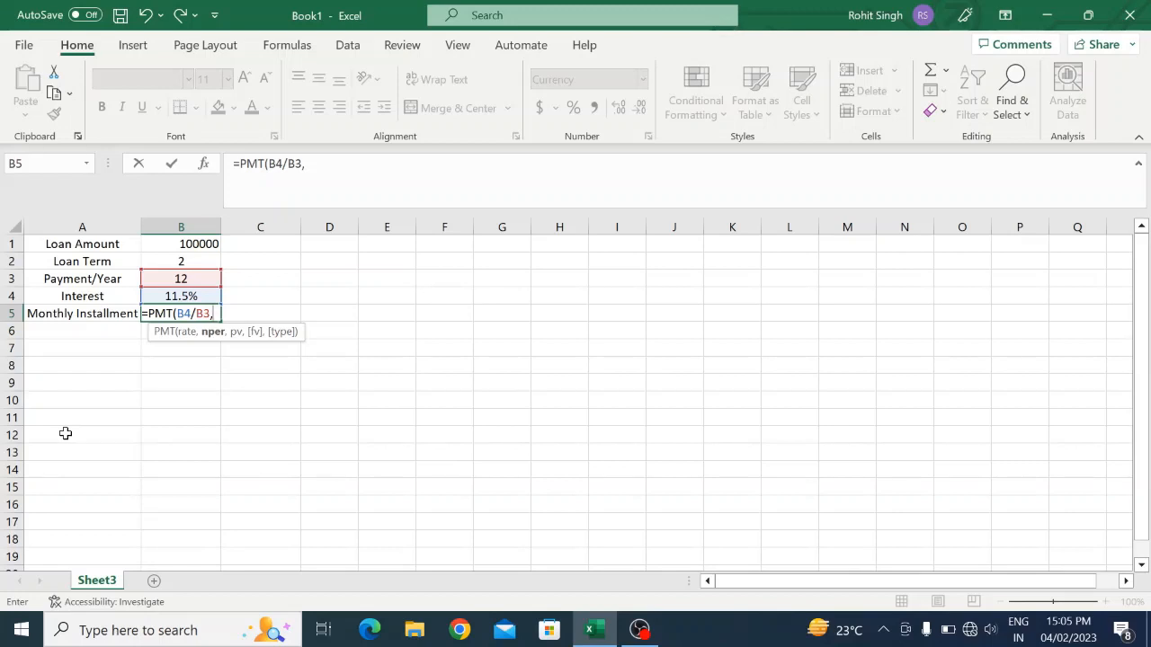
Add B3*B2 as the number-of-periods argument of the PMT formula.
key(Up)
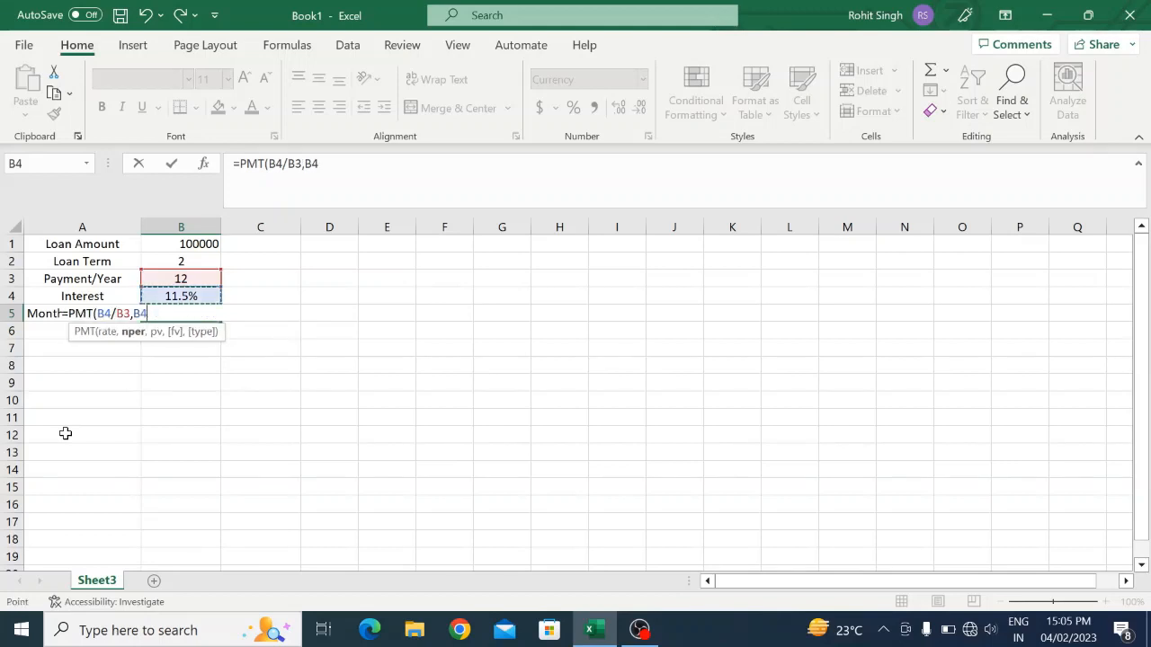
key(Up)
text(*)
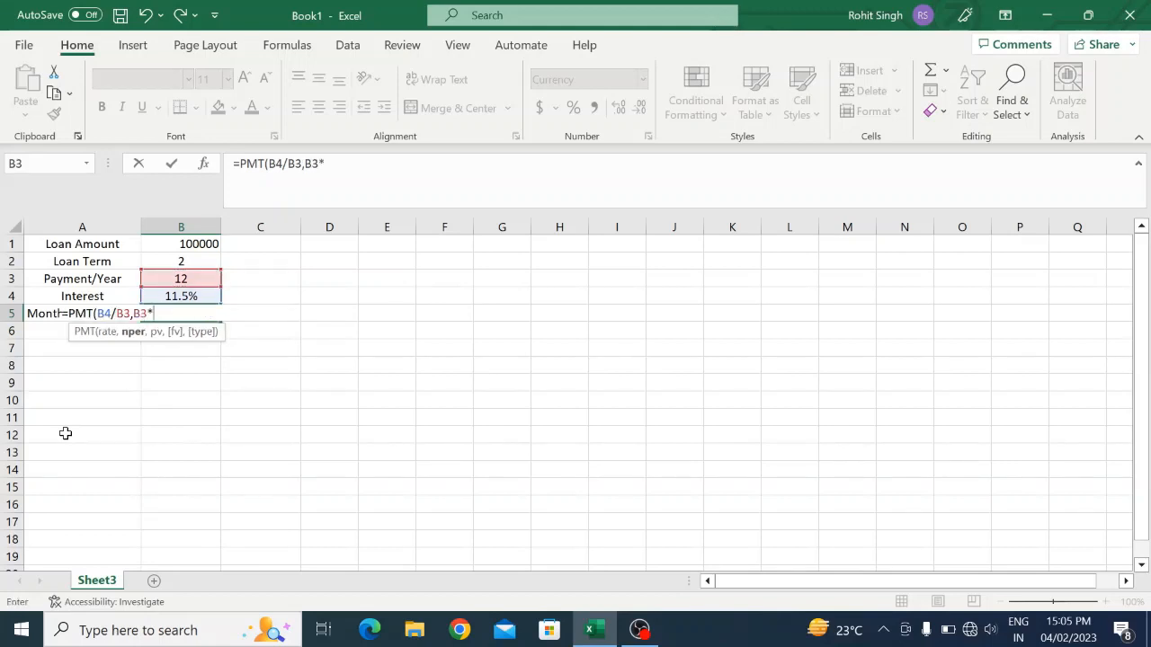
key(Up)
key(Up)
key(Up)
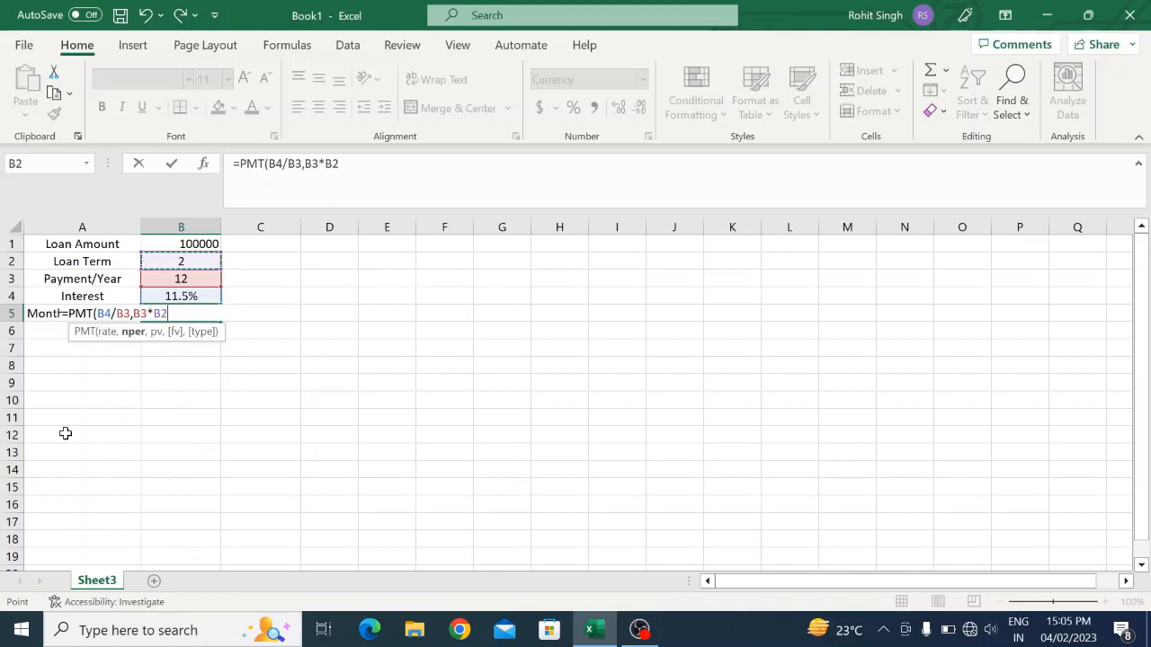
text(,)
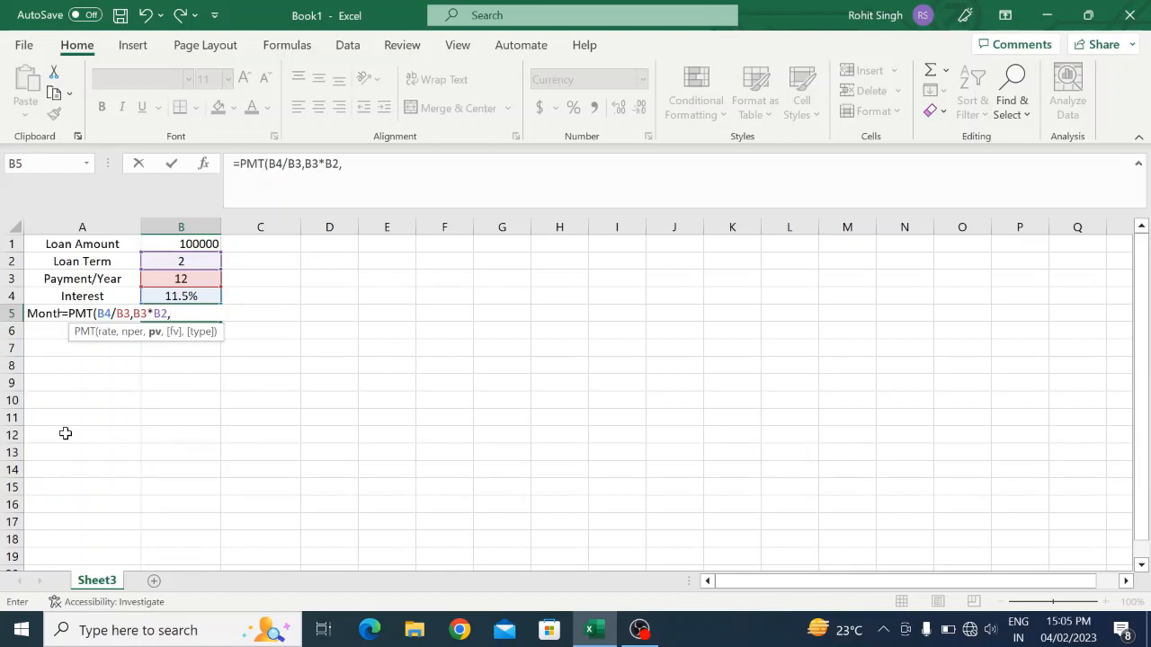
Use -B1 as the present value argument and complete the PMT formula in cell B5.
text(-)
key(Up)
key(Up)
key(Up)
key(Up)
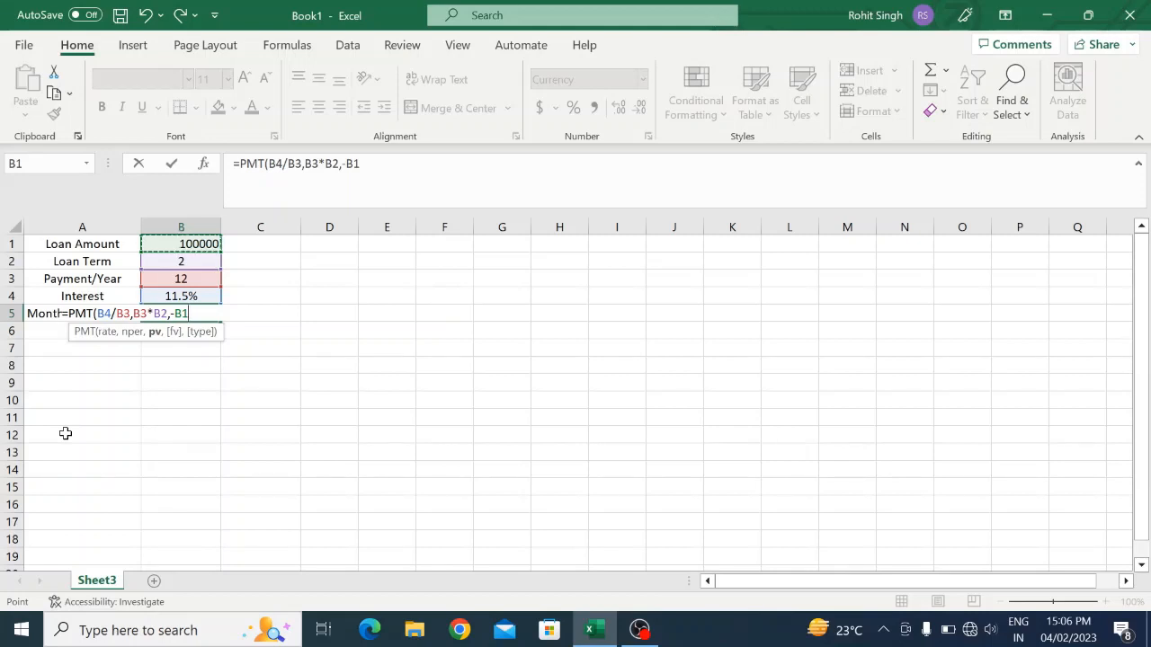
key(Return)
key(Up)
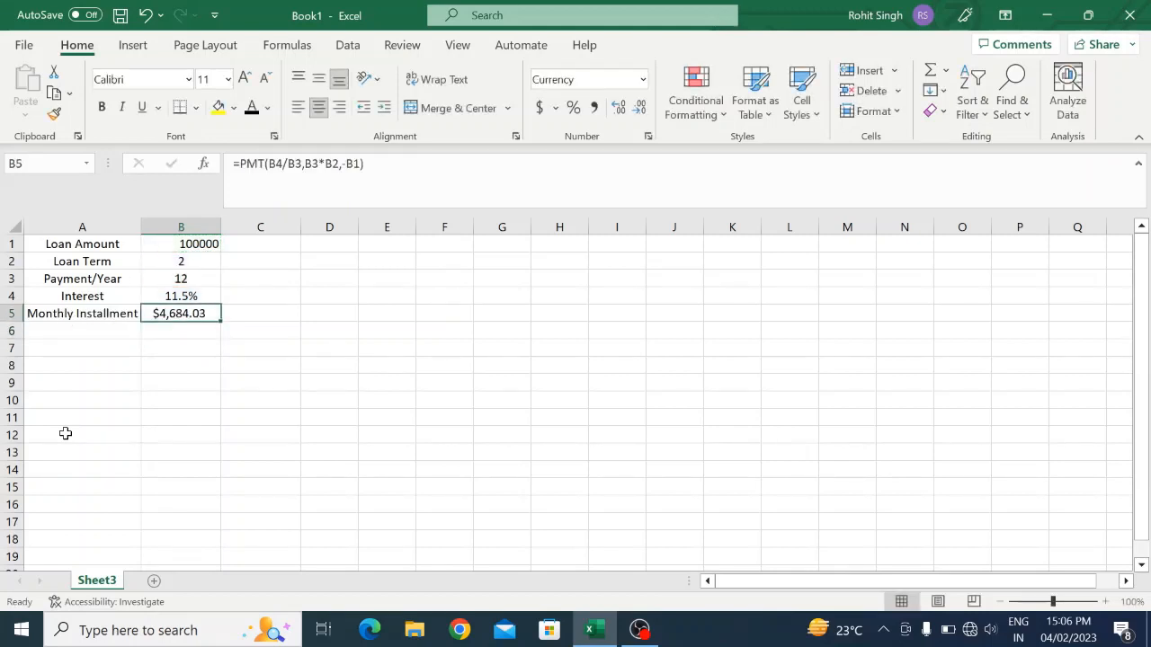
key(Down)
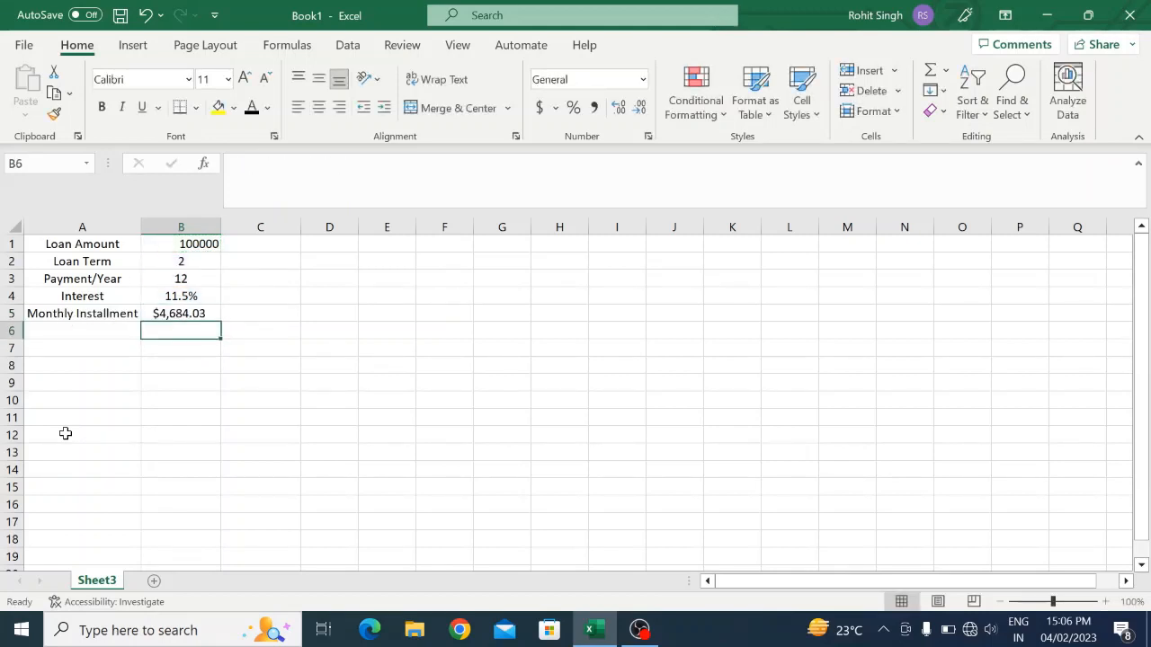
key(Up)
key(Down)
key(Up)
key(Down)
Reveal the hidden labels in cells A7:A8 by setting their font colour to black.
key(Left)
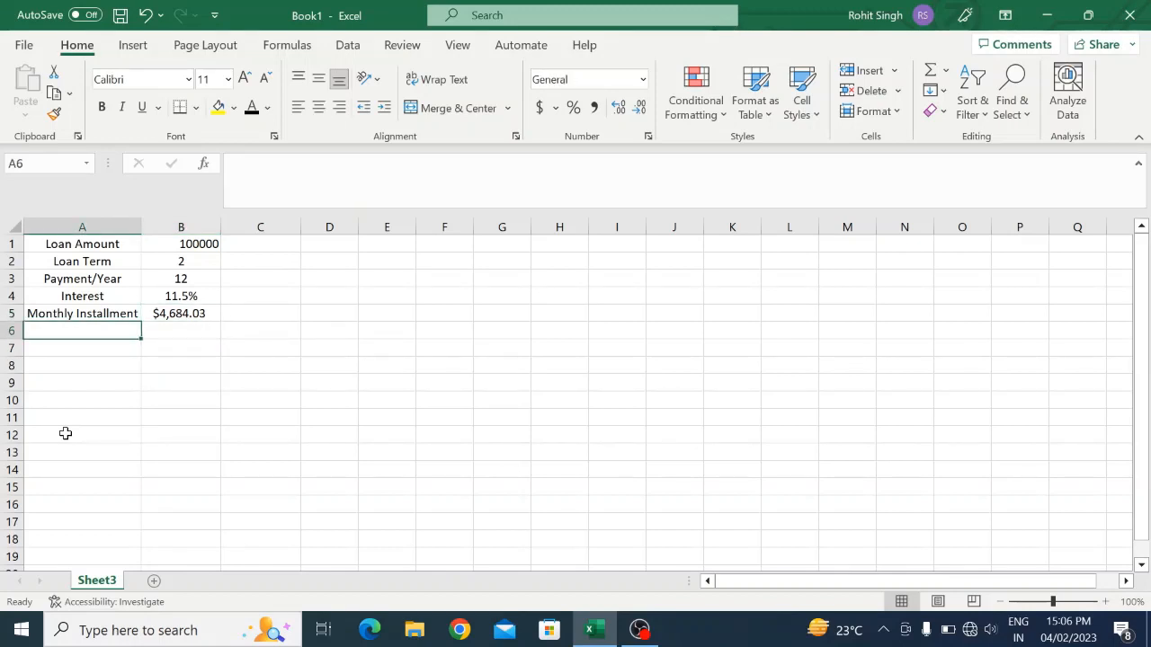
key(Down)
key(shift+Down)
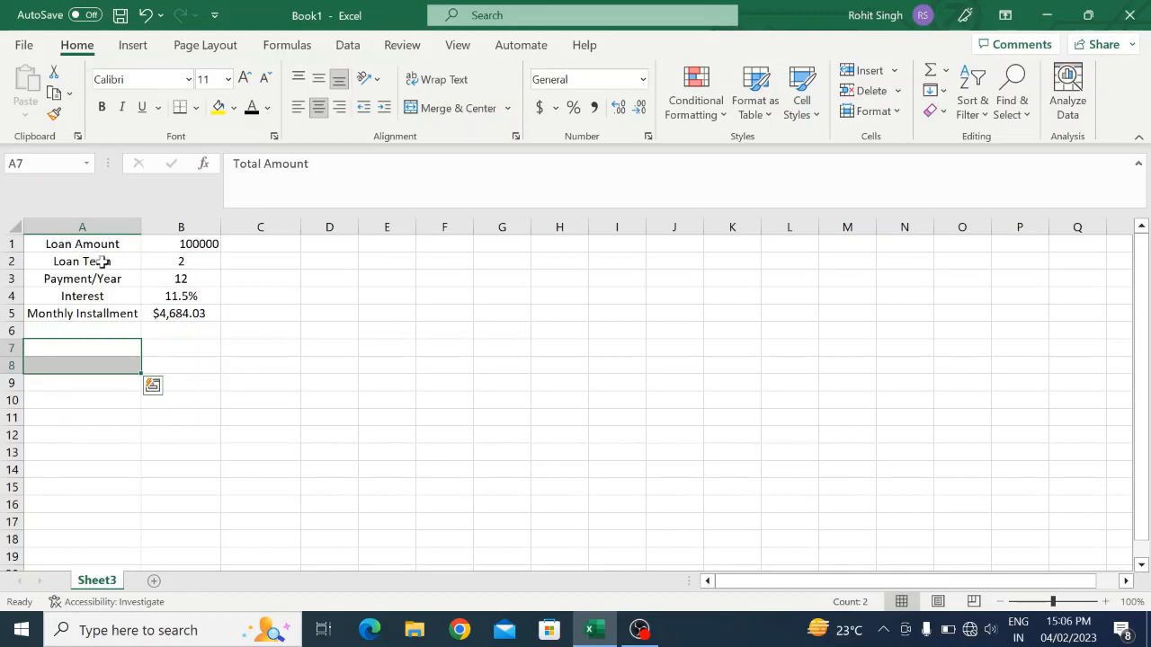
click(267, 108)
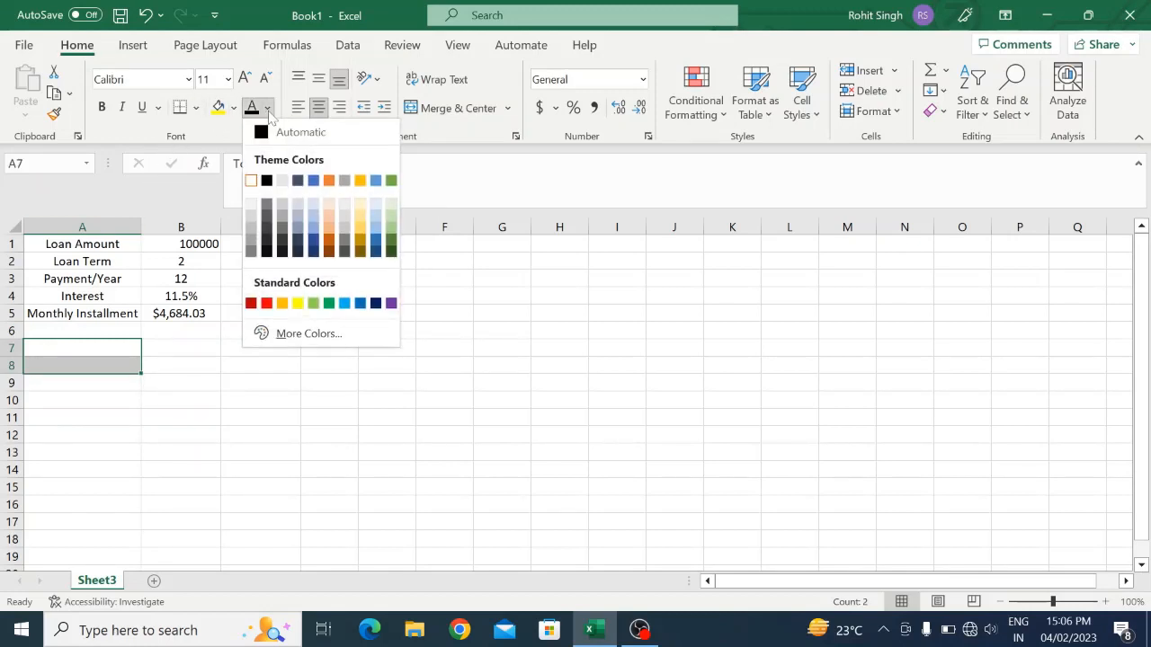
click(267, 181)
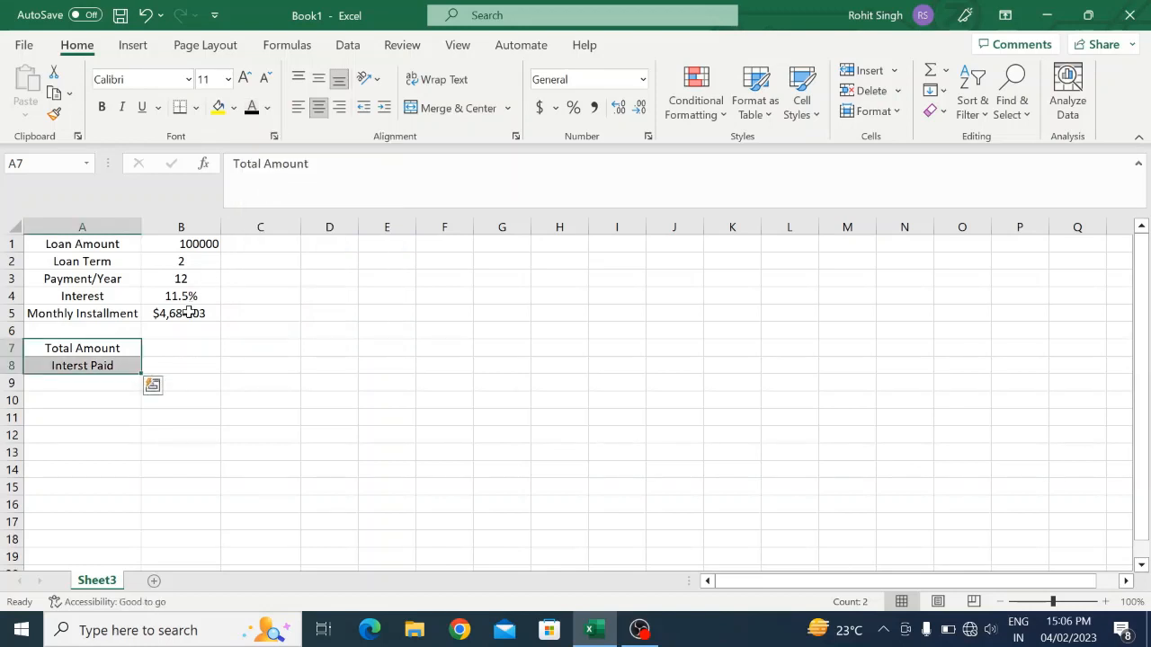
Start the Total Amount formula in cell B7 by multiplying the monthly installment in B5 by the payments per year in B3.
click(177, 348)
text(=)
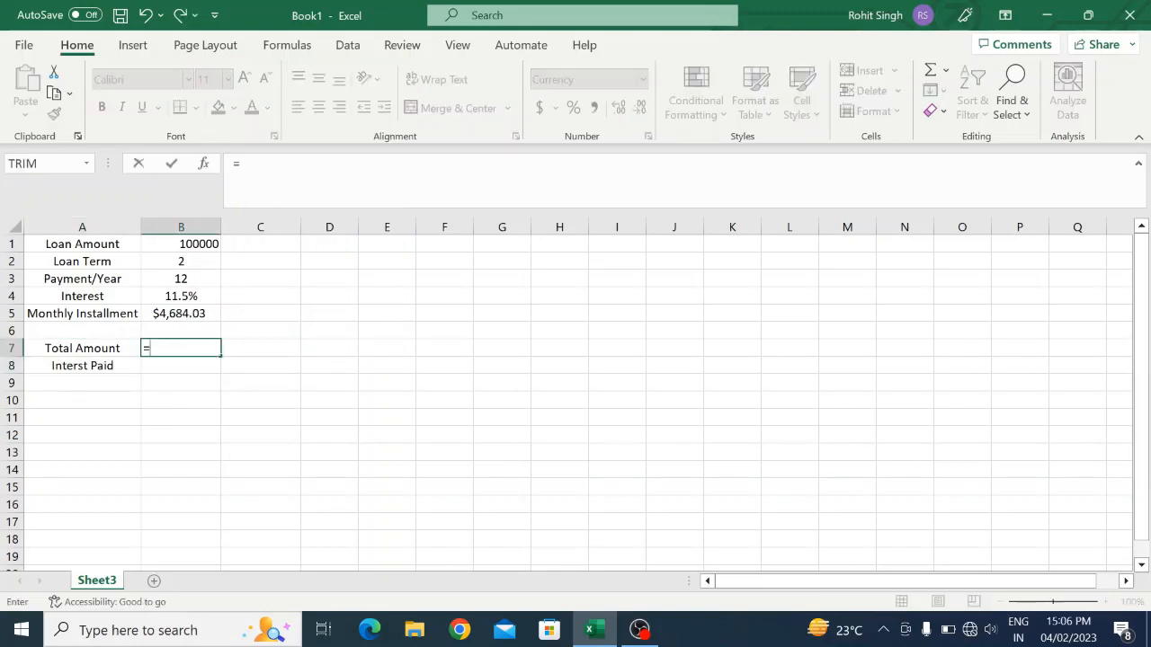
key(Up)
key(Up)
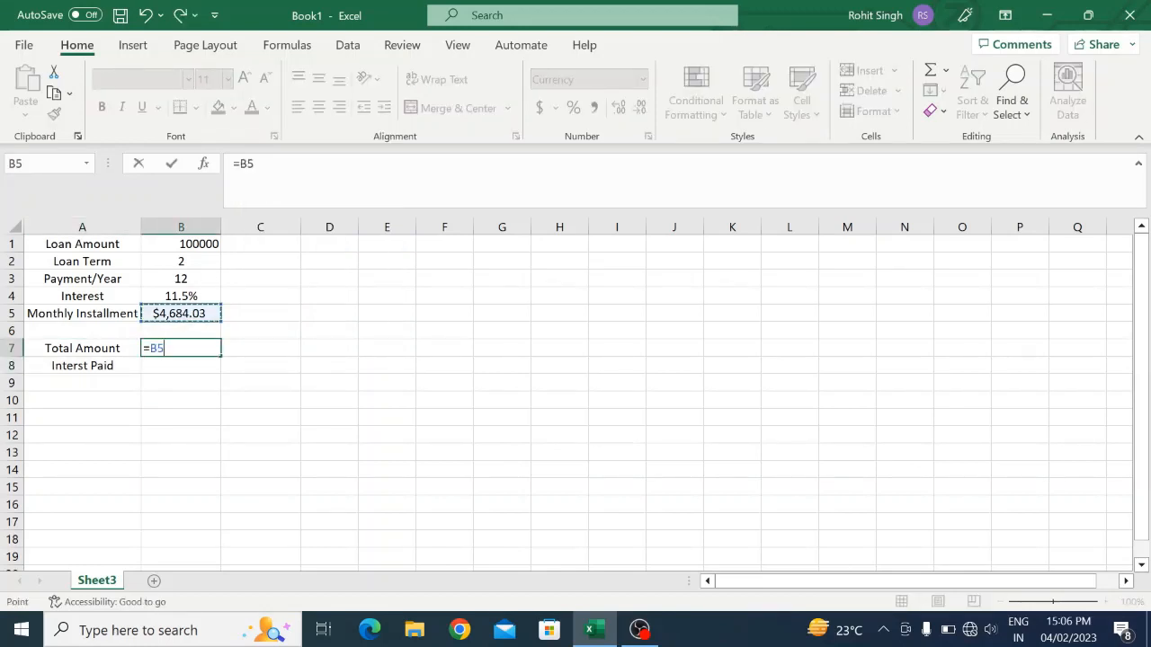
text(*)
key(Up)
key(Up)
key(Up)
key(Up)
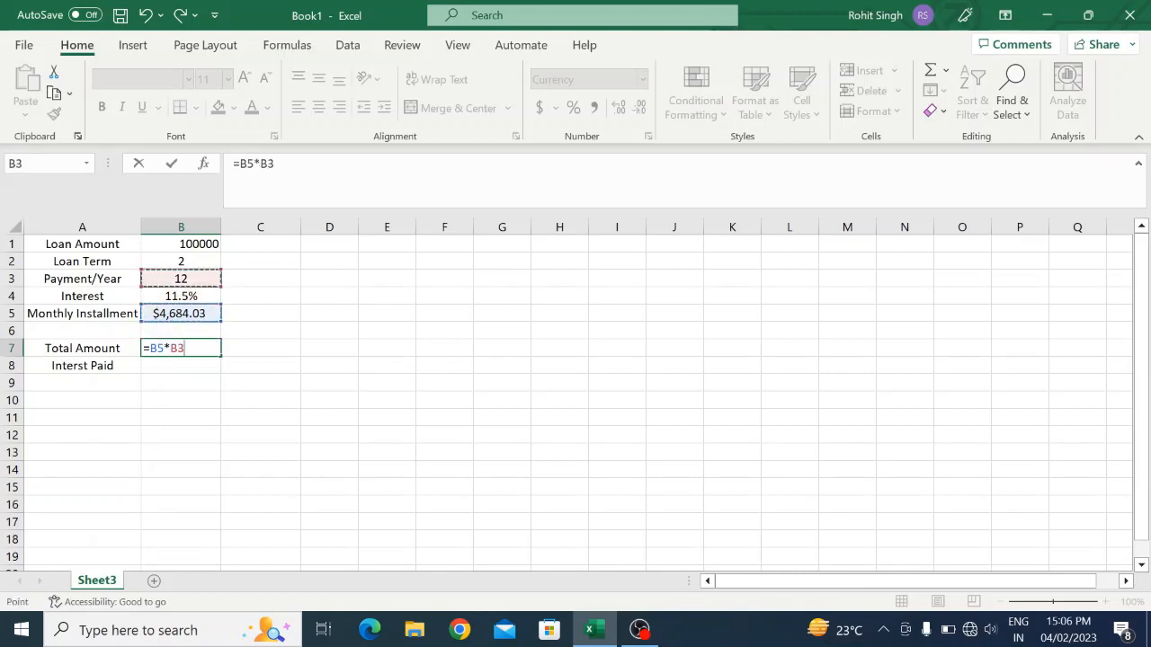
Multiply the Total Amount formula by the loan term in B2 and complete it as =B5*B3*B2.
text(*)
key(Up)
key(Up)
key(Up)
key(Up)
key(Up)
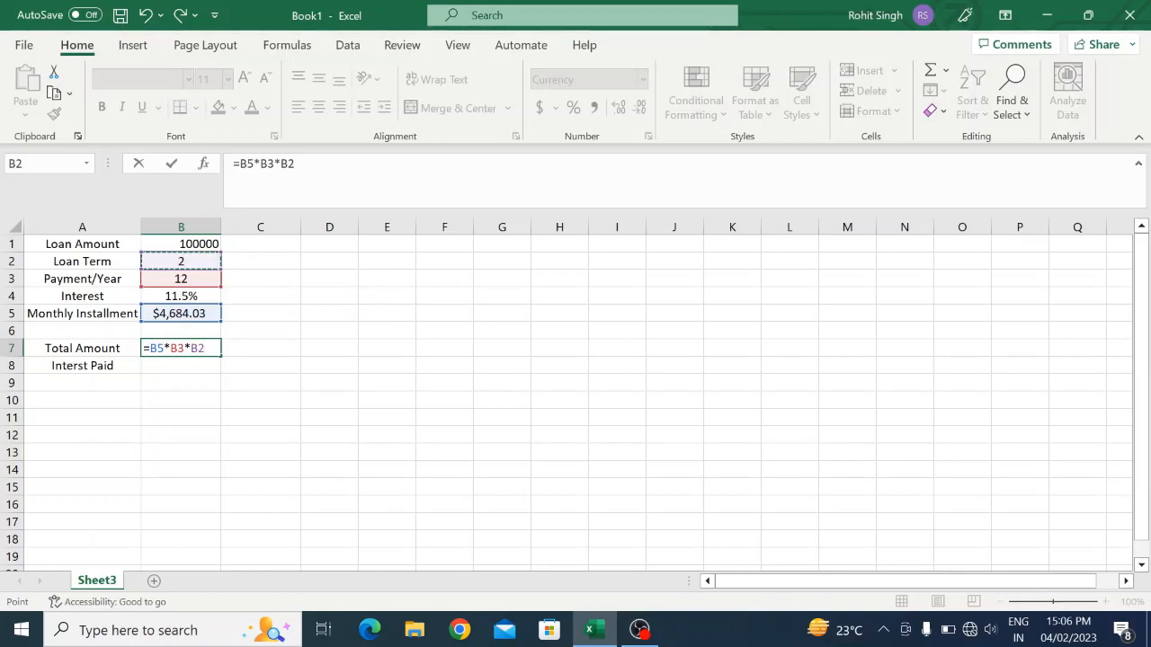
key(Return)
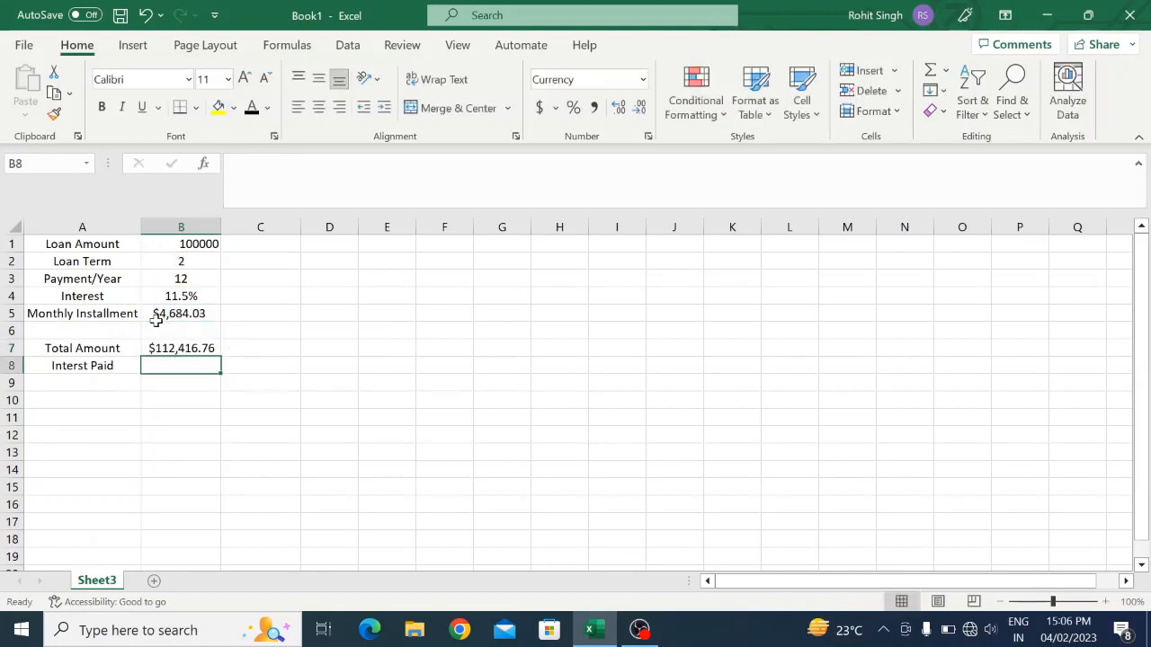
Calculate the interest paid in cell B8 by subtracting the loan amount from the total amount with =B7-B1.
text(=)
key(Up)
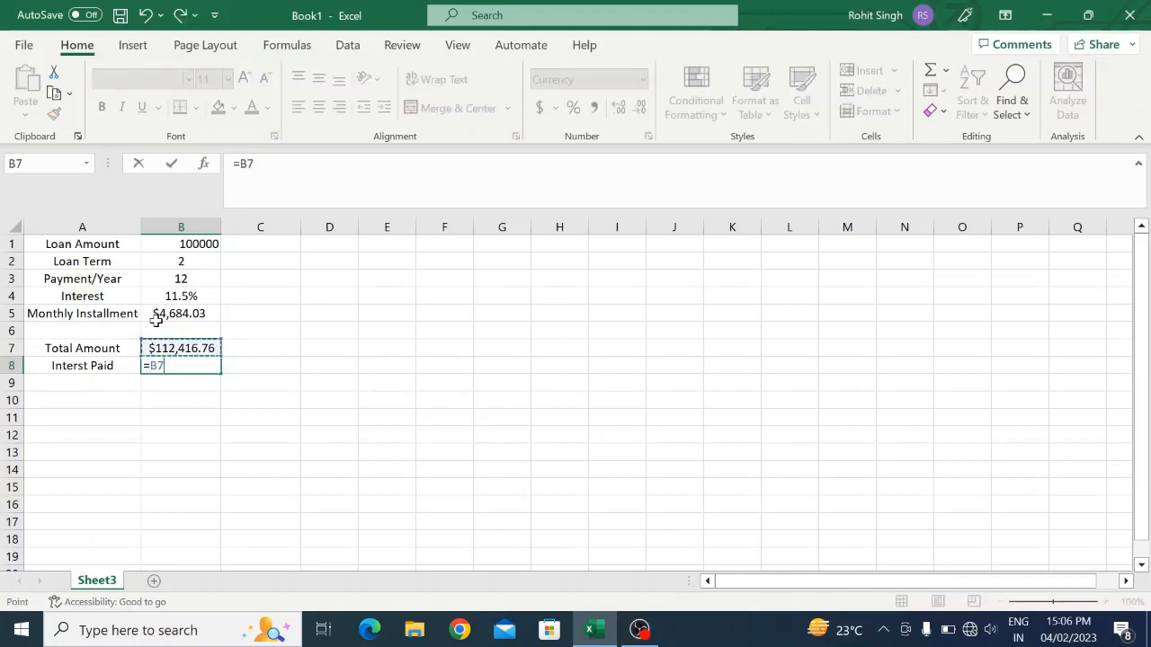
text(-)
key(Up)
key(Up)
key(Up)
key(Up)
key(Up)
key(Up)
key(Up)
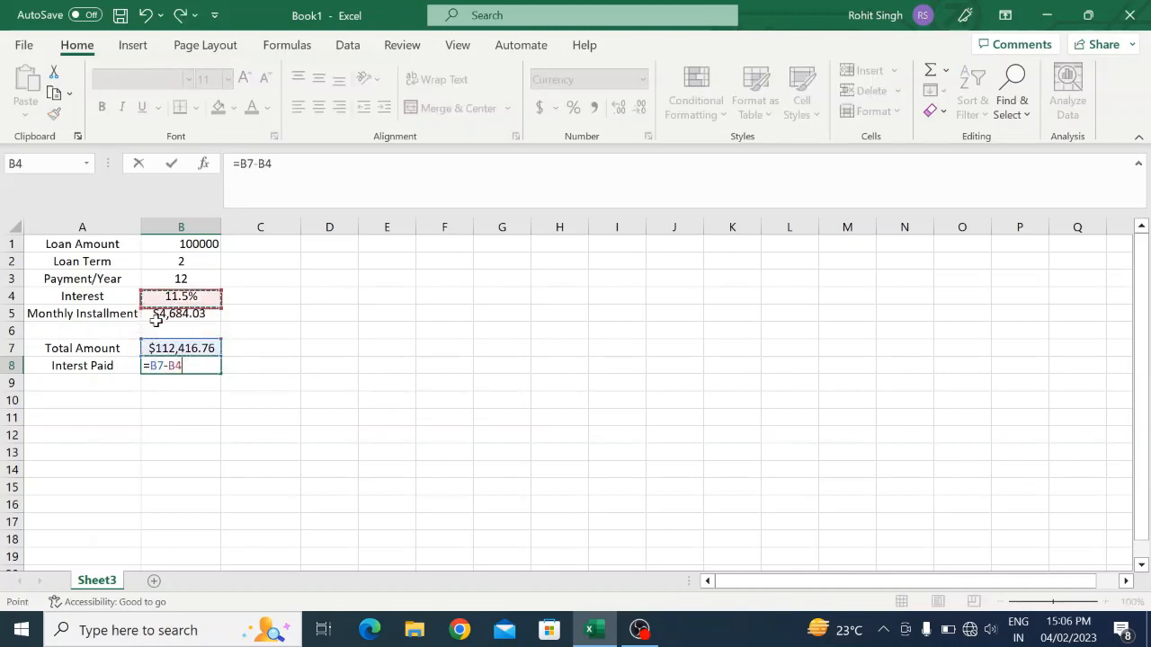
key(Return)
key(Up)
key(Down)
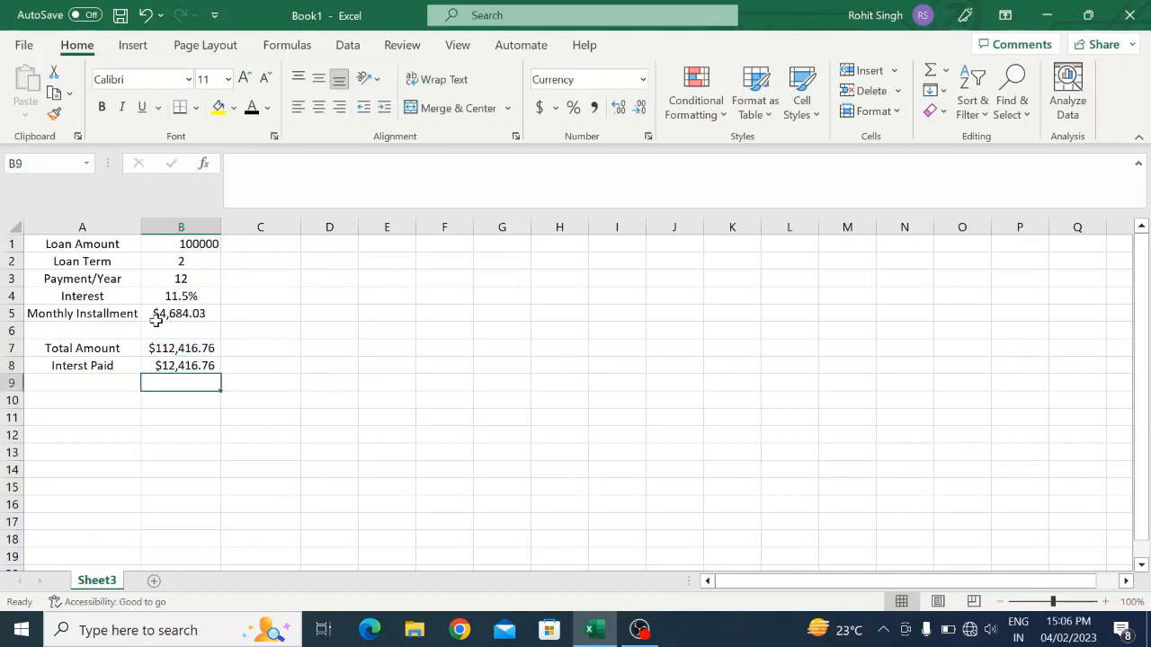
Examine the total amount in B7 and the interest paid in B8, comparing the two results.
key(Up)
key(Up)
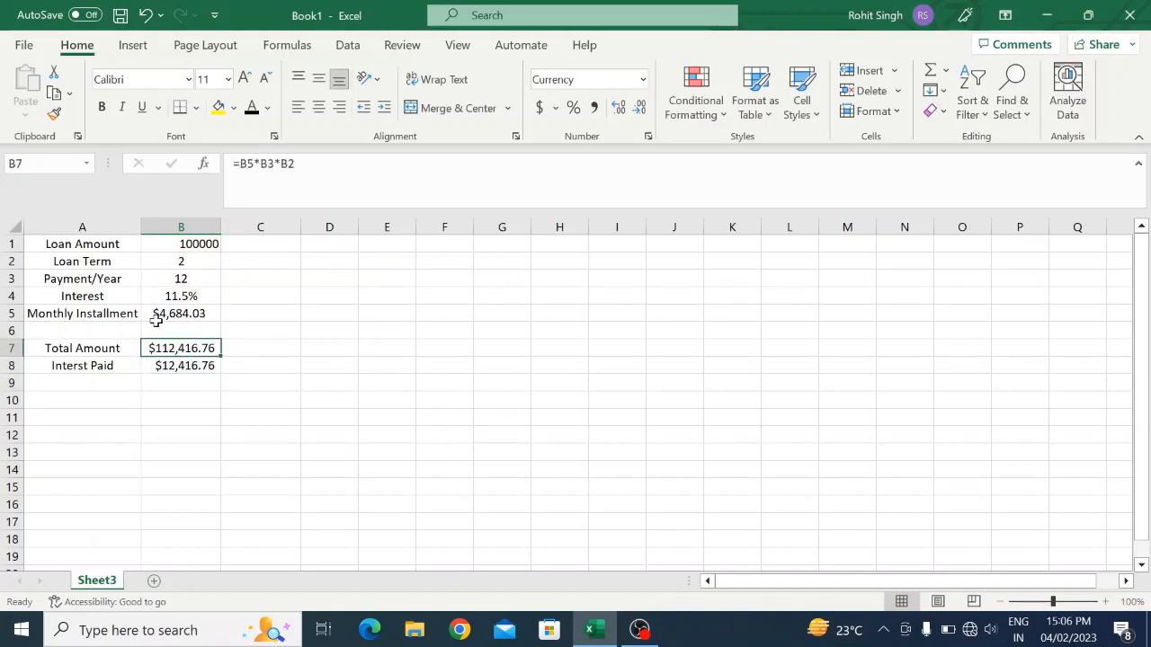
key(Down)
key(Up)
key(Down)
key(Up)
key(Down)
key(Up)
key(Down)
key(Up)
key(Up)
key(Up)
key(Up)
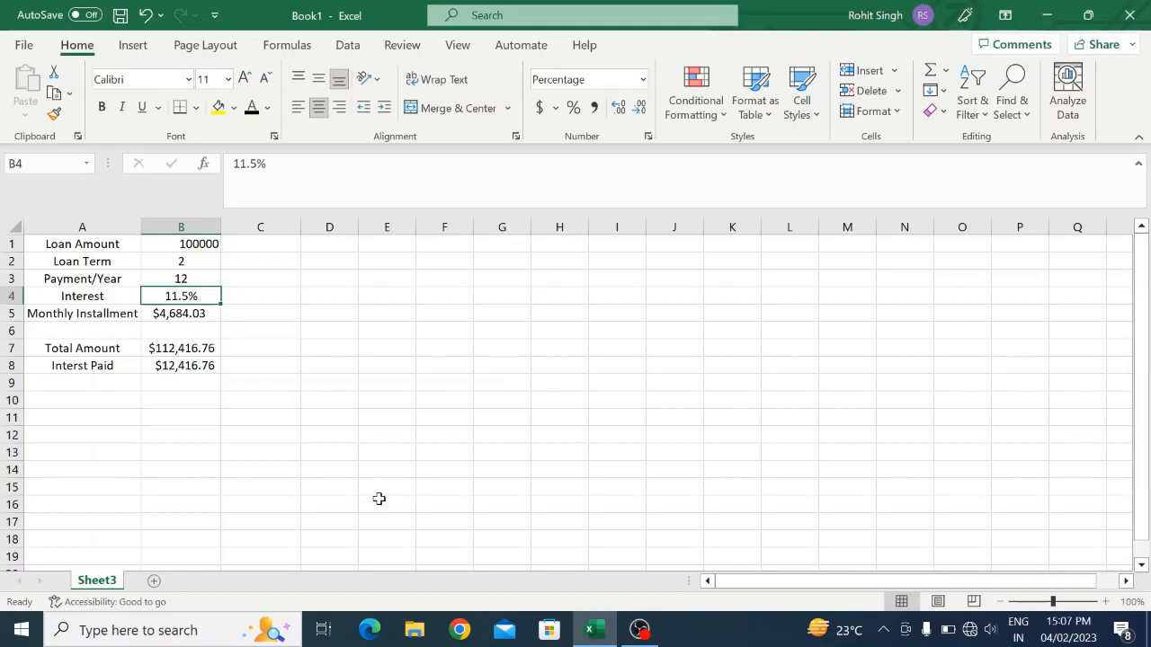
Review the loan term, payments per year and interest inputs together with the monthly installment formula and the interest paid.
key(Down)
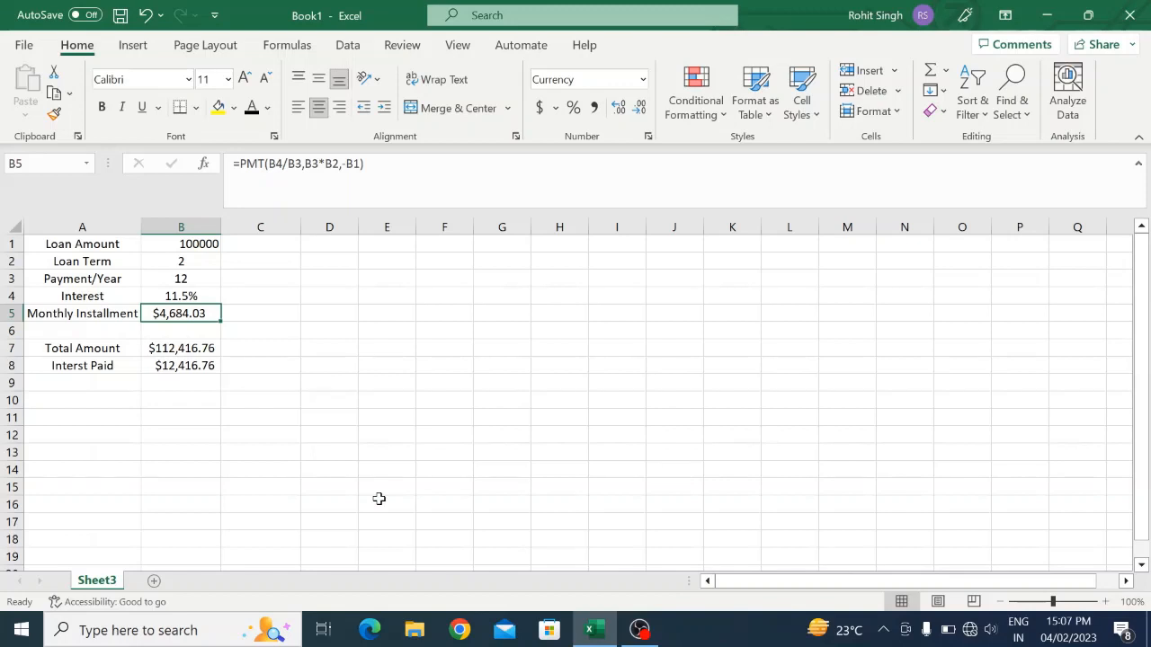
key(Up)
key(Up)
key(Up)
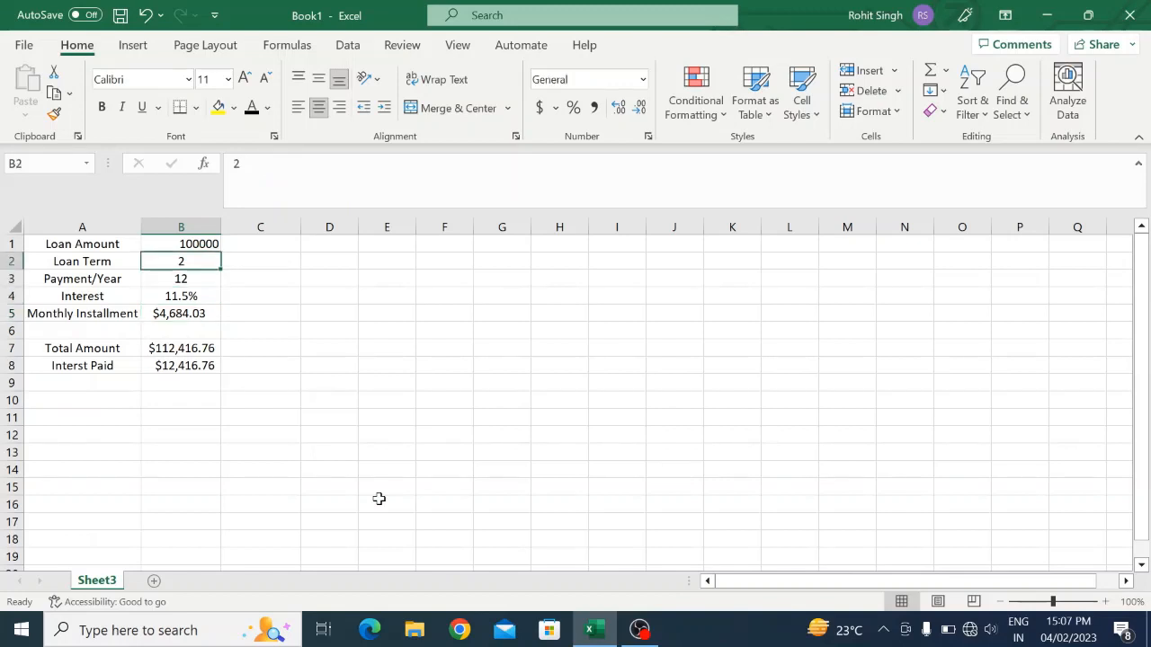
key(Down)
key(Up)
key(Down)
key(Down)
key(Down)
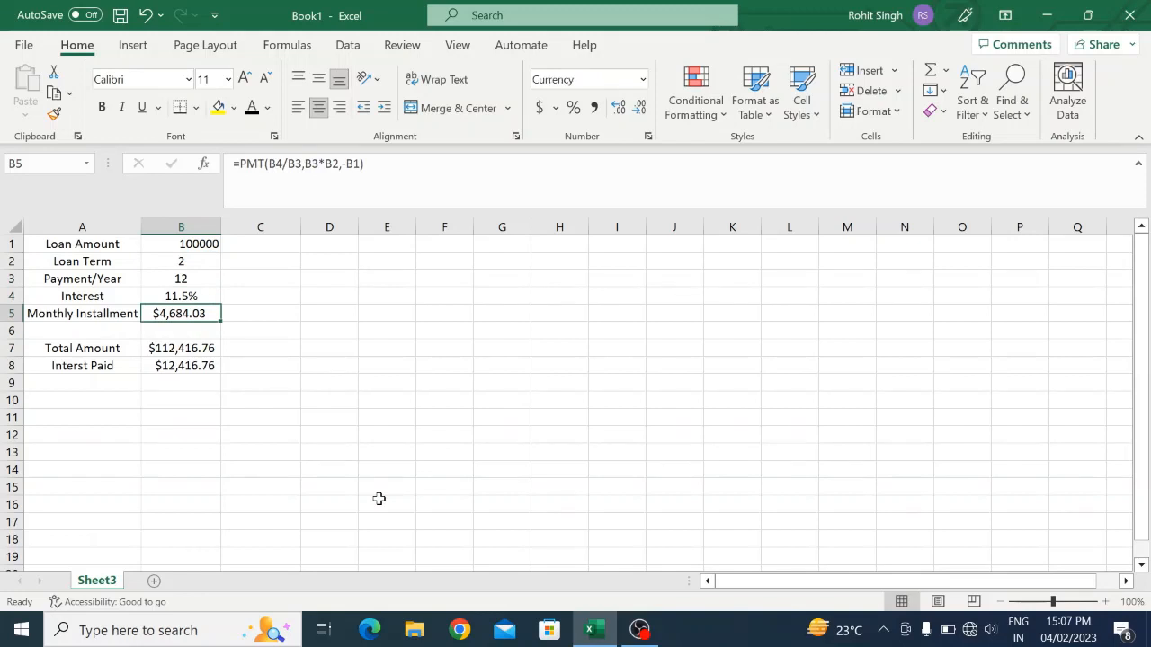
key(Left)
key(Right)
key(Down)
key(Down)
key(Down)
key(Up)
key(Down)
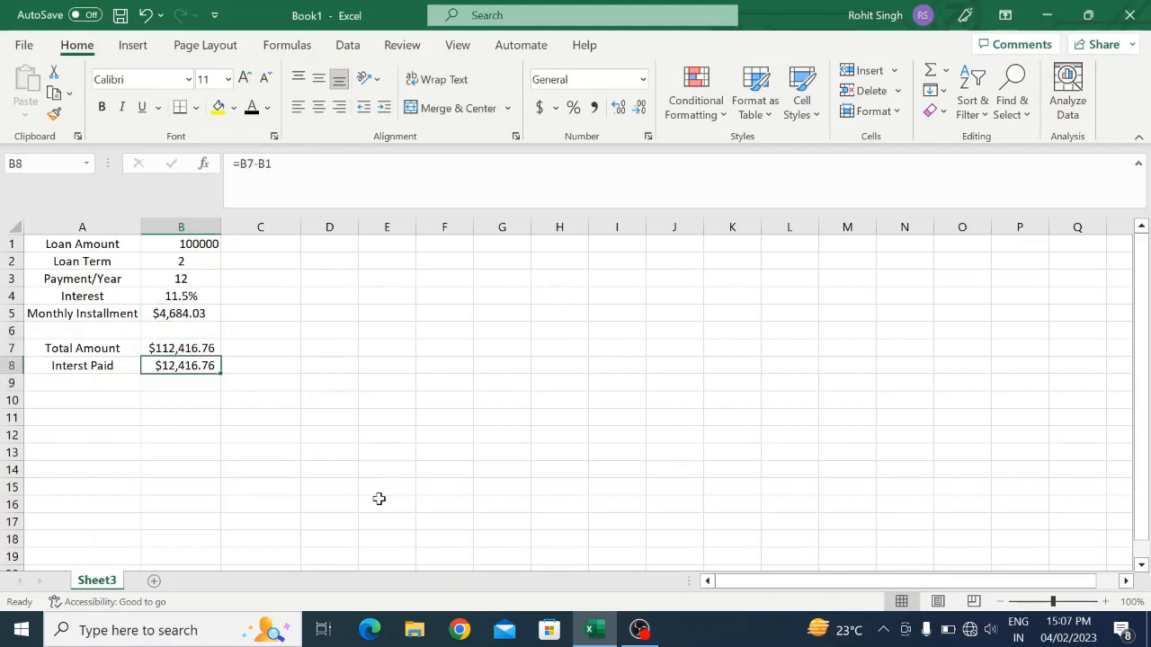
Highlight the monthly installment in cell B5 with a yellow fill.
key(Up)
key(Up)
key(Up)
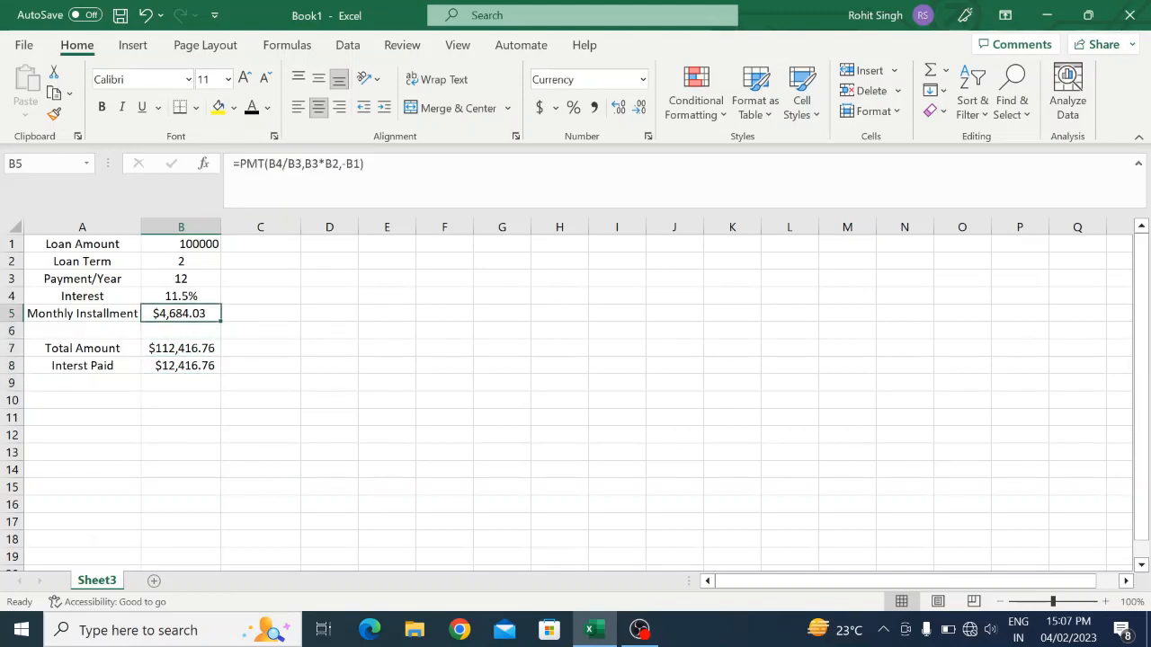
click(219, 107)
Highlight the total amount and interest paid values in cells B7:B8 with a yellow fill.
key(Down)
key(Down)
key(Down)
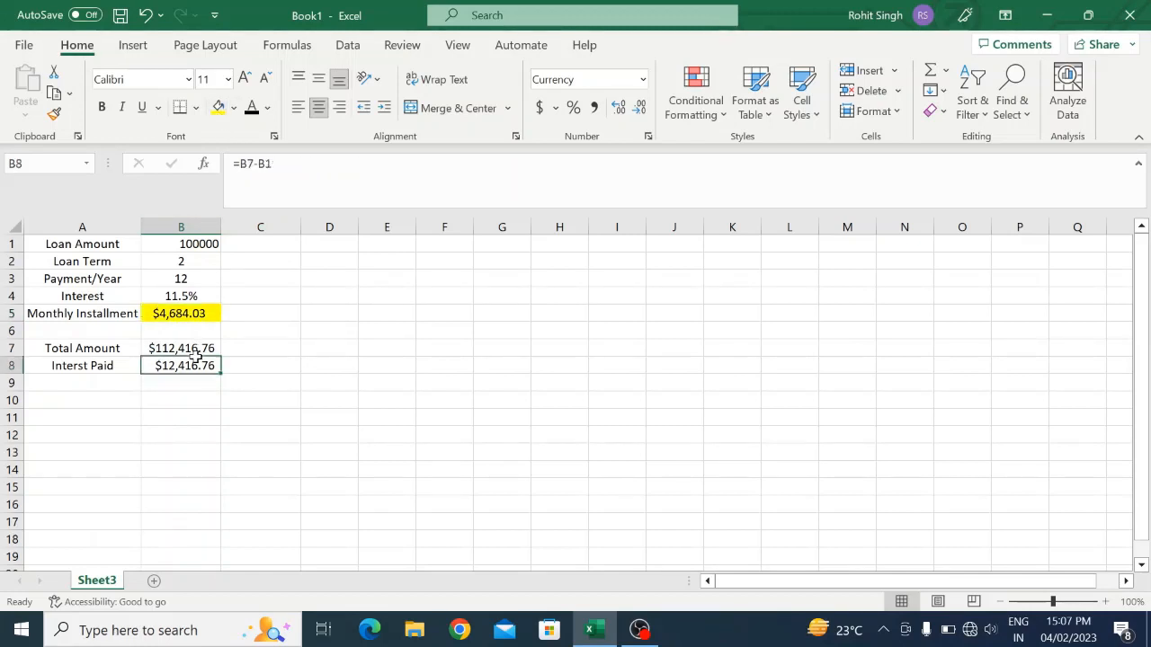
key(Up)
key(Up)
key(Down)
key(Down)
key(Up)
key(shift+Down)
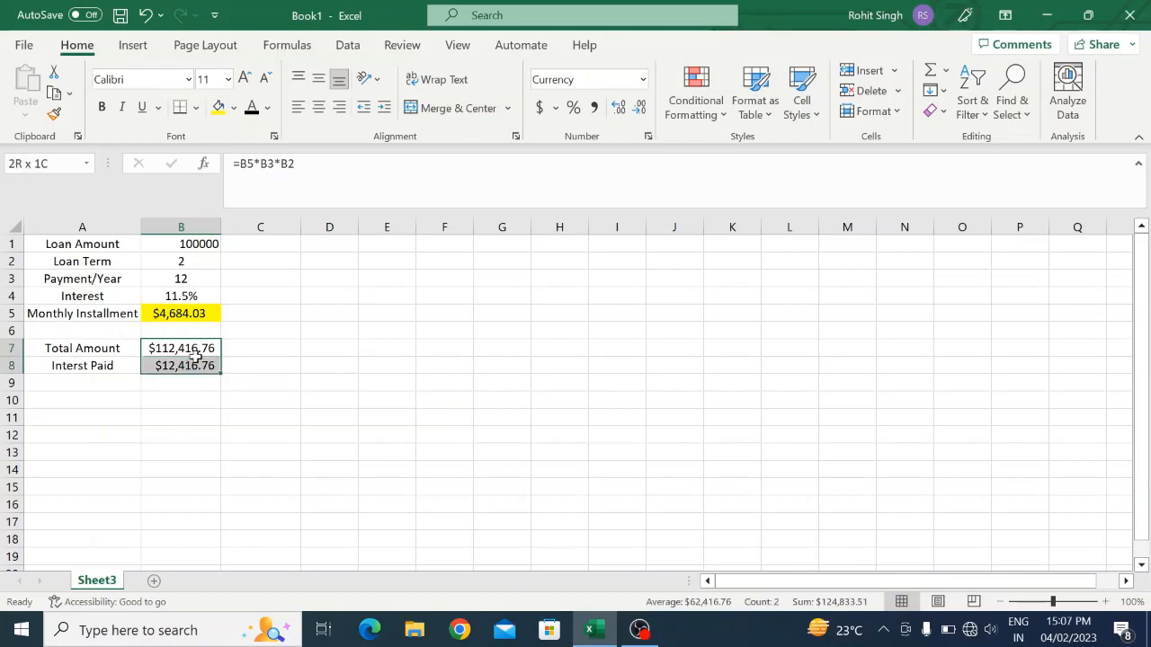
click(219, 107)
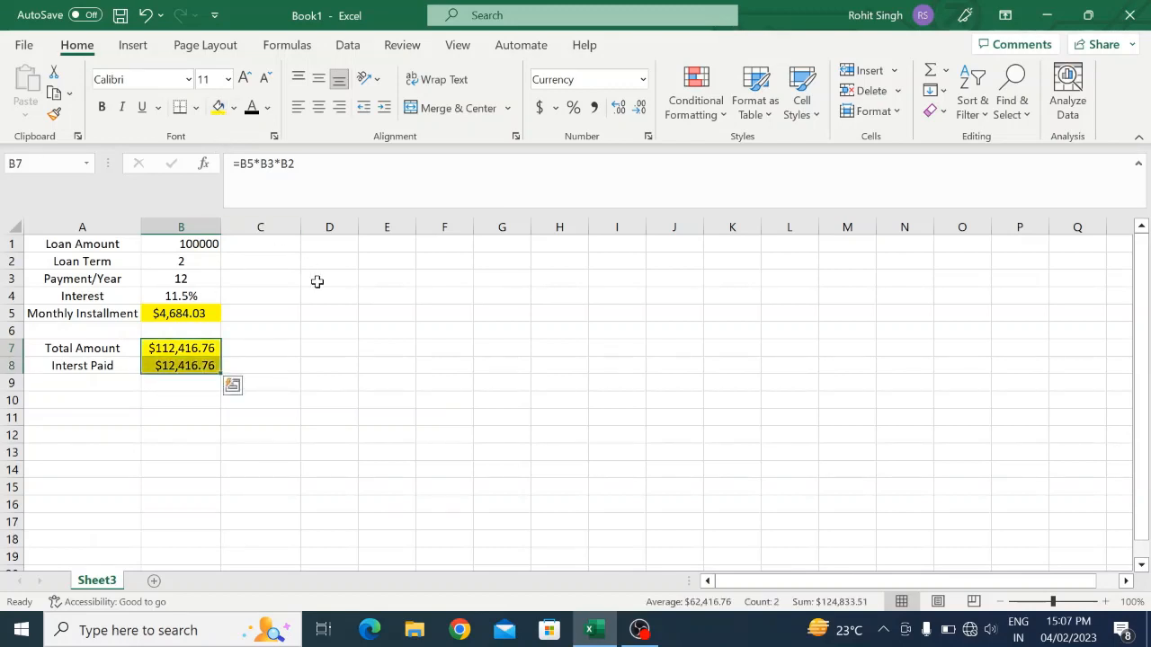
Examine the interest and monthly installment rows, comparing the label in A5 with the PMT formula in B5.
click(316, 281)
key(Up)
key(Down)
key(Left)
key(Left)
key(Left)
key(Down)
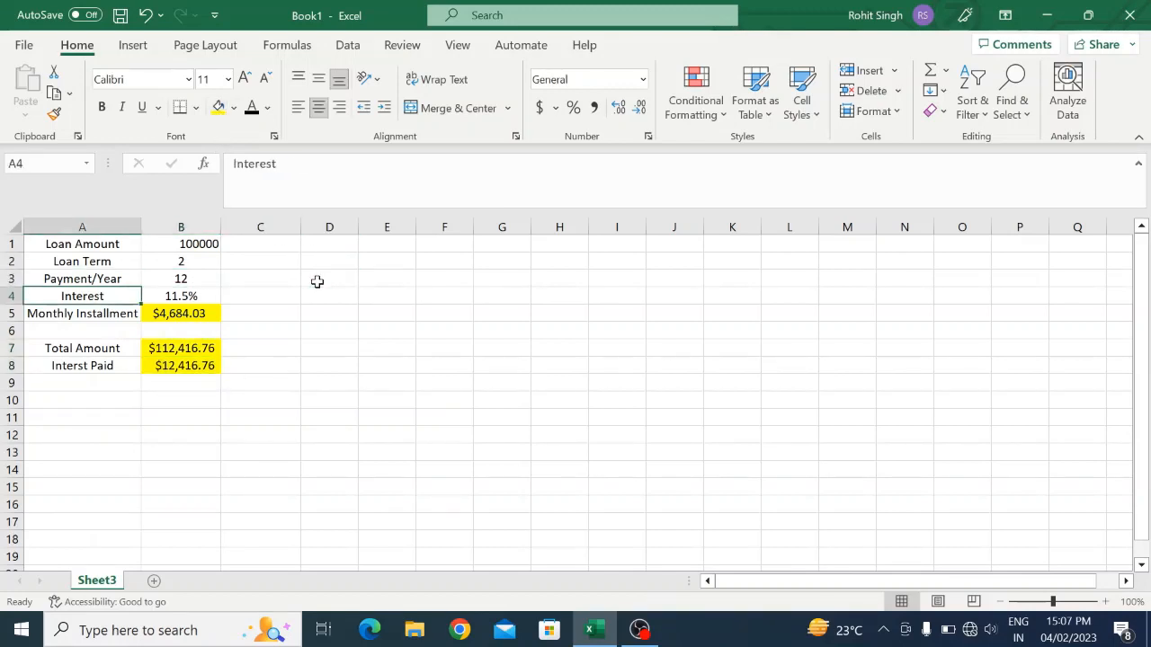
key(Right)
key(Down)
key(Left)
key(Right)
key(Left)
key(Right)
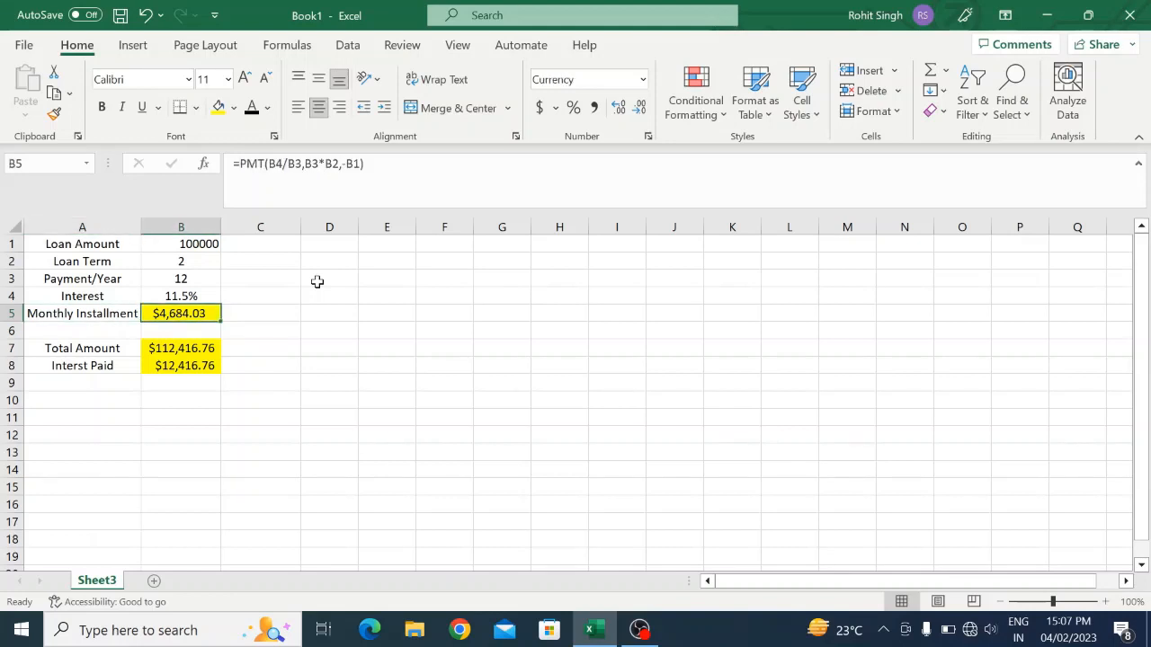
key(Left)
key(Right)
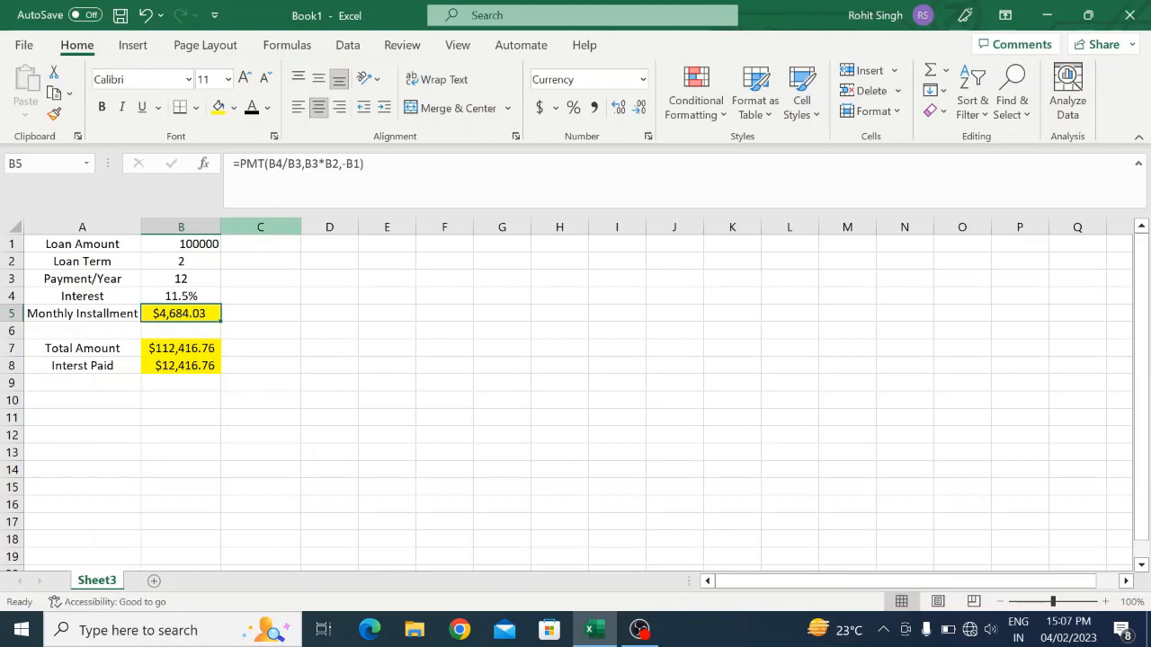
Run Goal Seek to bring the monthly installment in B5 to 6000 by changing the loan amount in B1, and keep the solution.
click(348, 45)
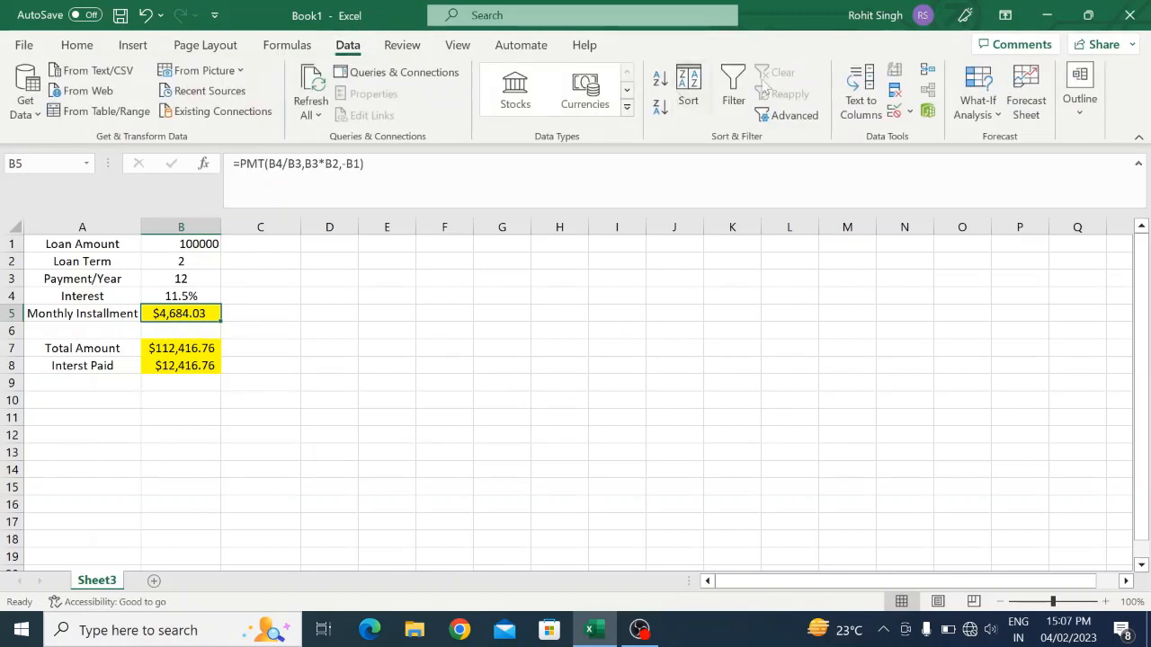
click(974, 115)
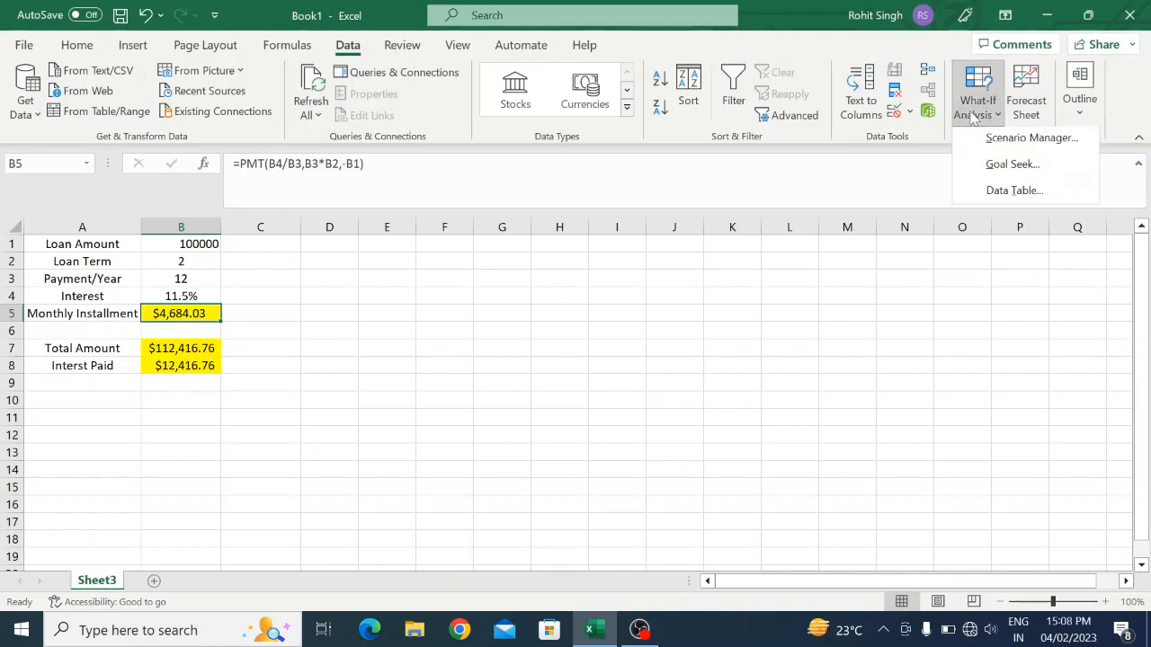
click(994, 179)
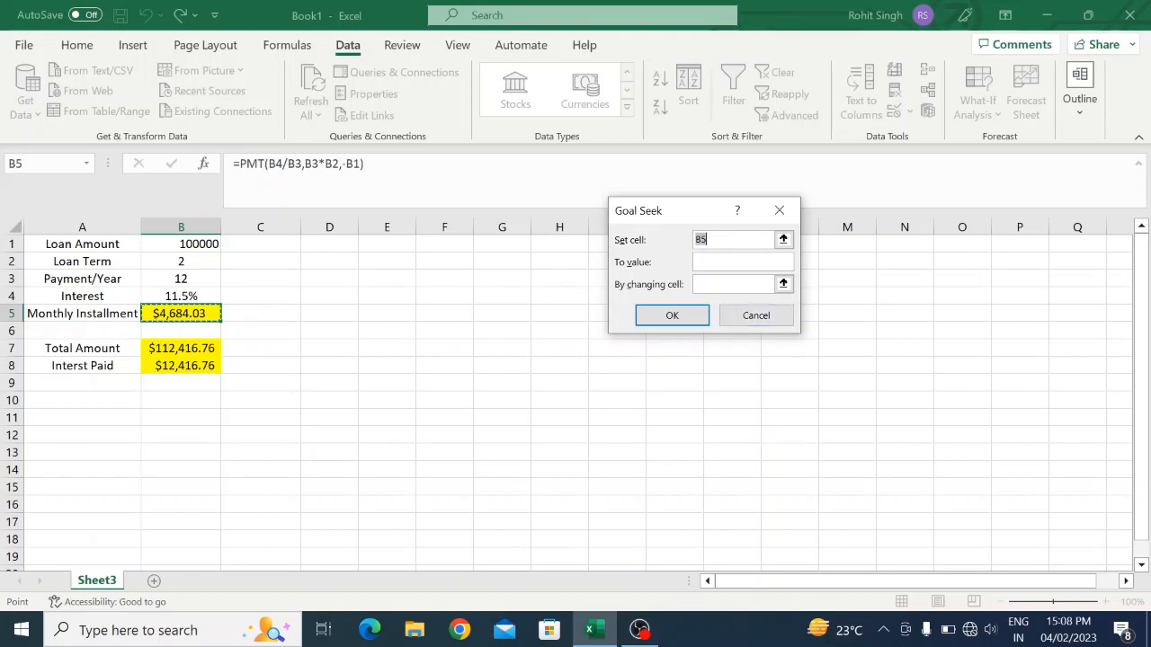
click(731, 264)
click(182, 244)
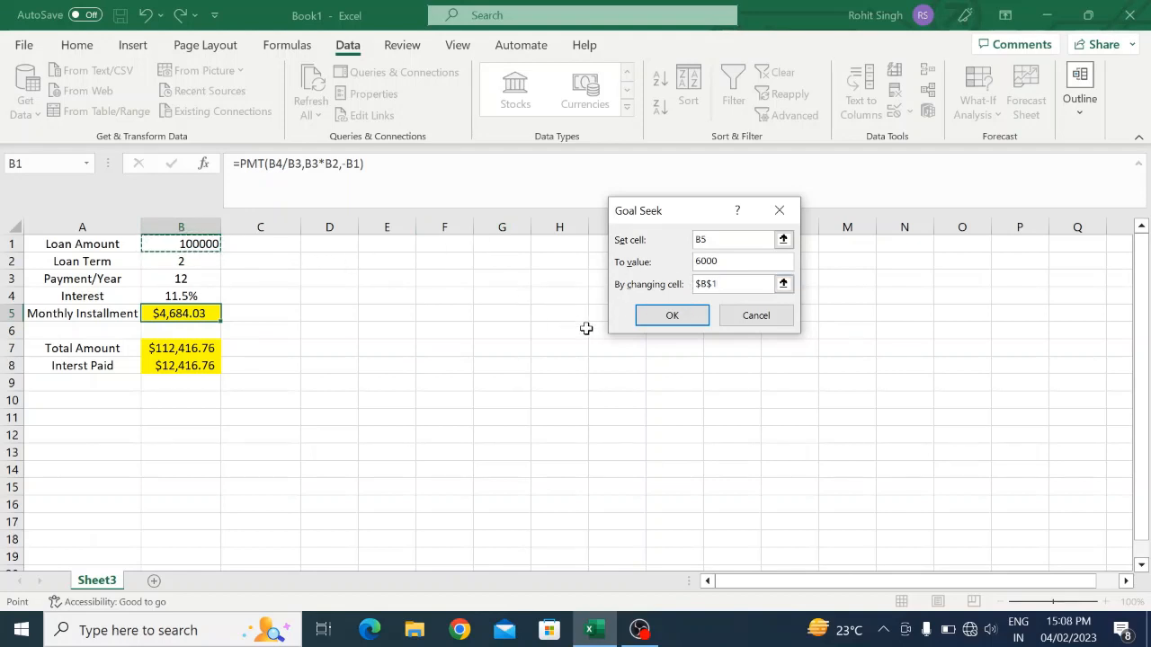
click(670, 318)
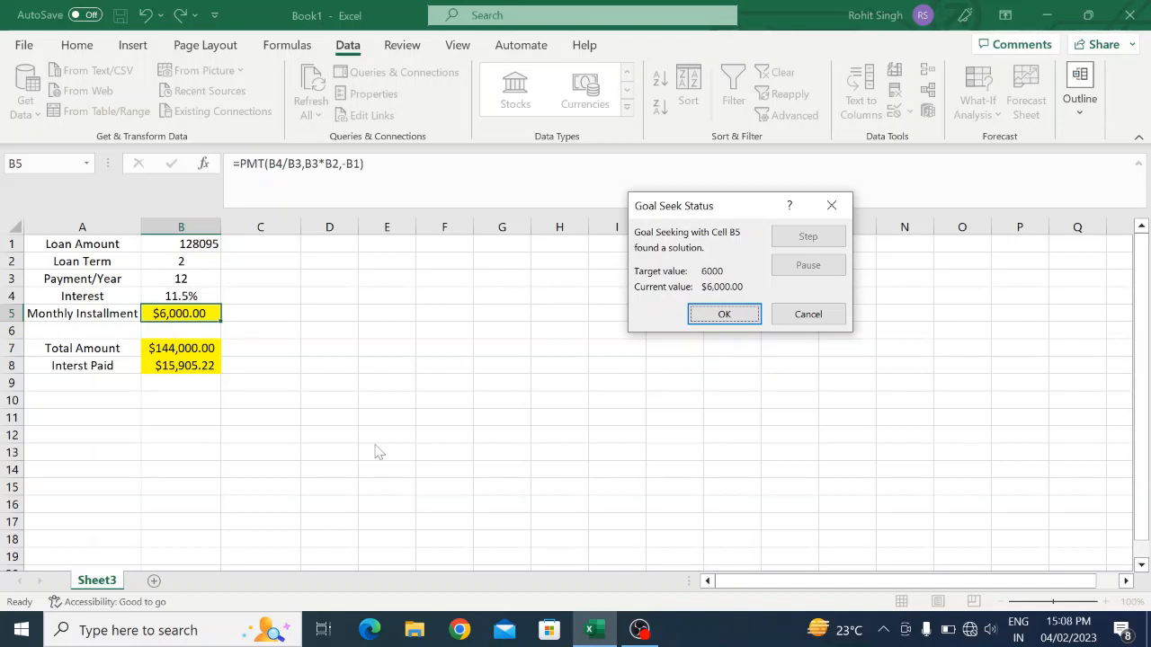
click(706, 314)
click(169, 353)
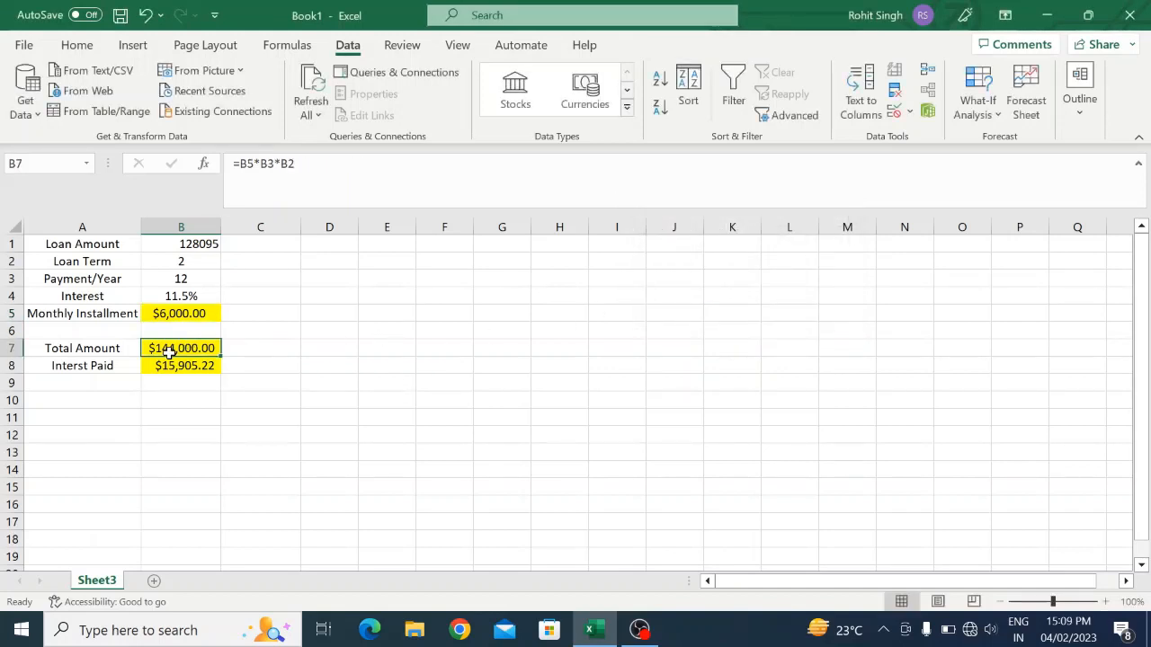
click(177, 261)
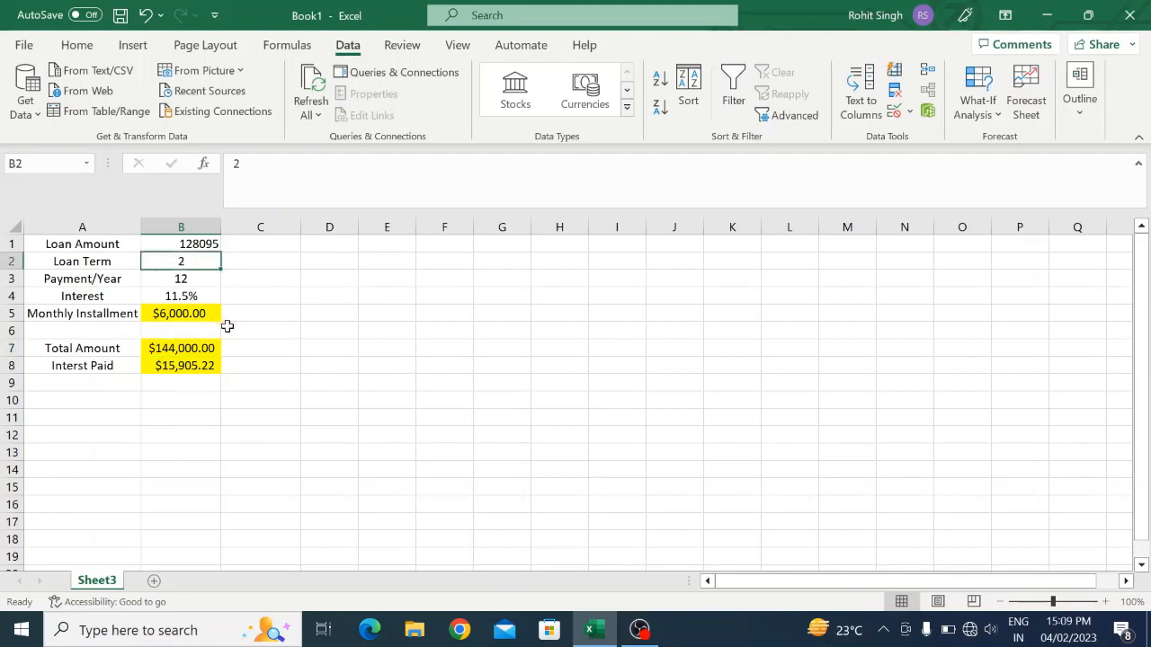
Try a Goal Seek that brings B5 to 4000 by changing the loan term in B2, and discard its result.
click(166, 313)
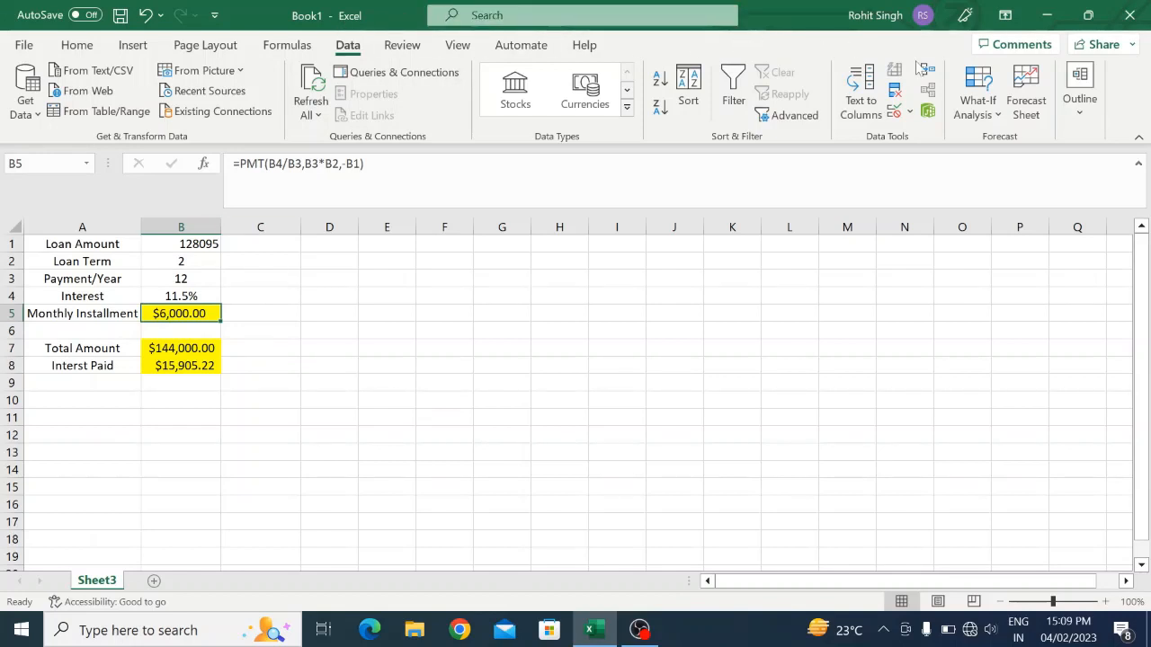
click(974, 88)
click(993, 168)
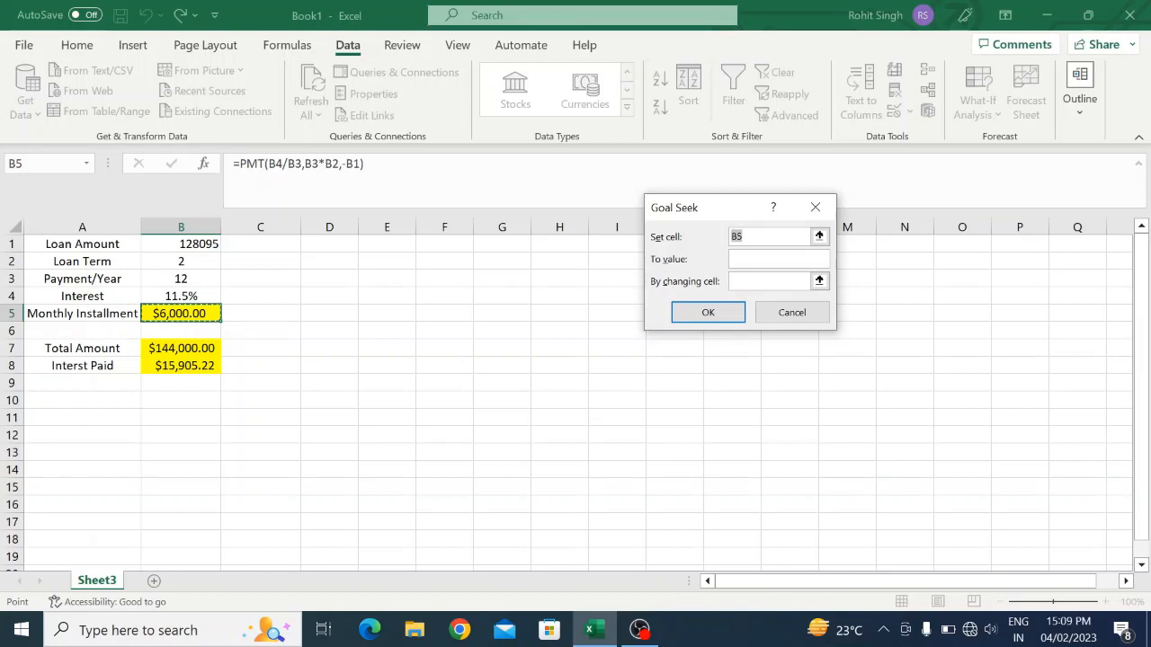
click(732, 259)
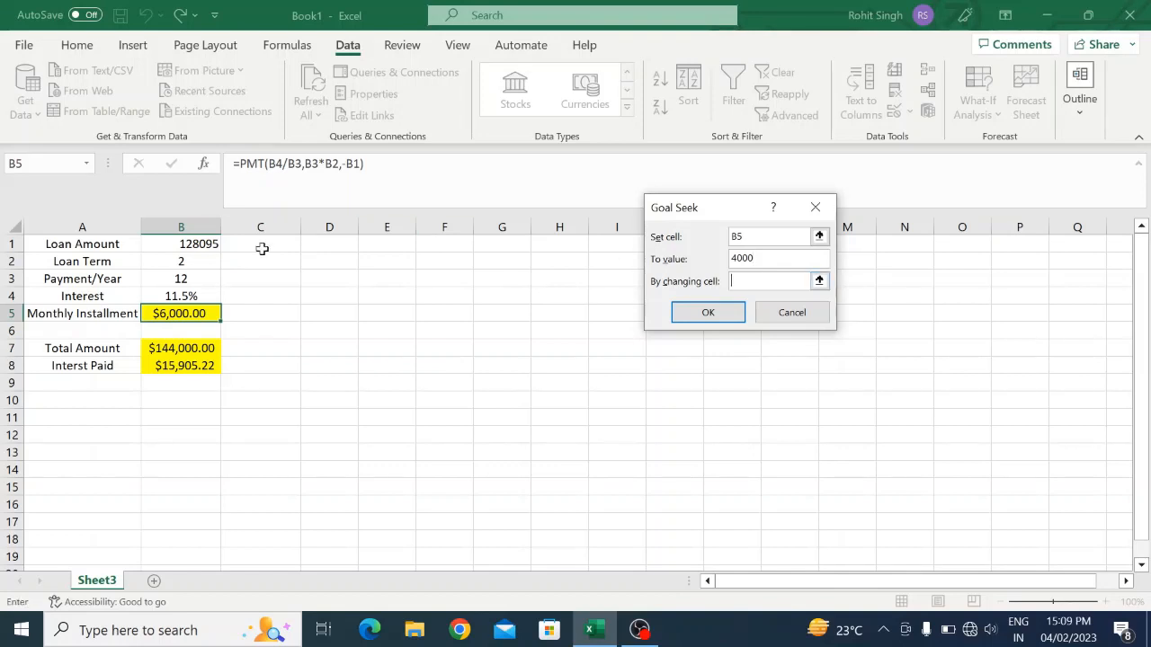
click(197, 258)
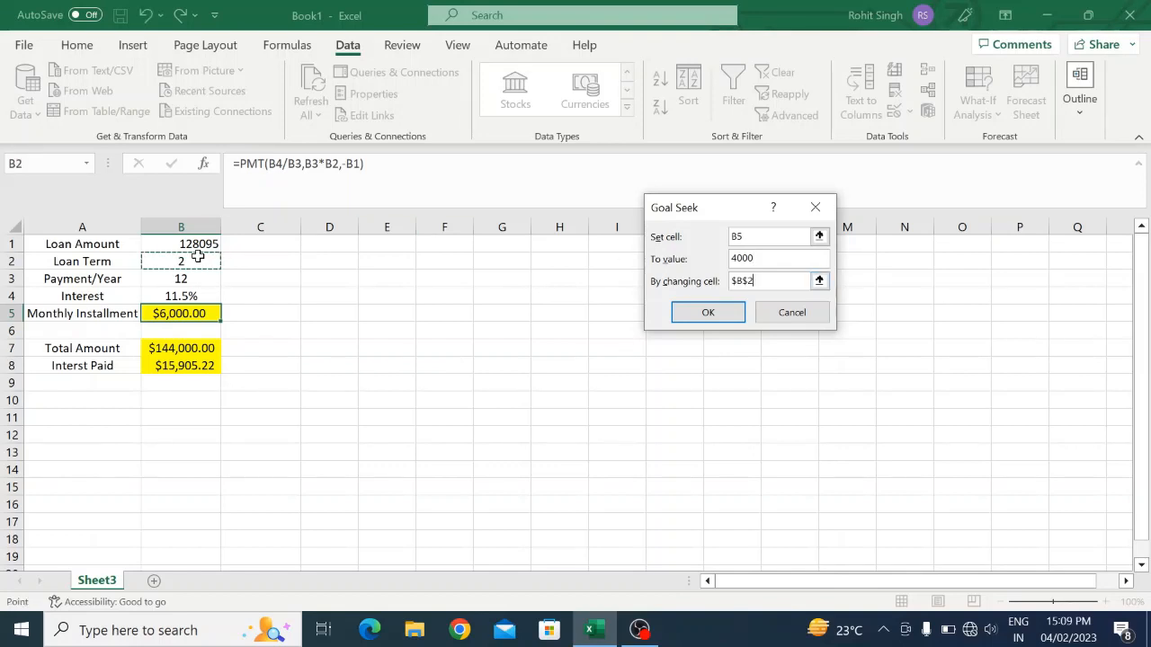
click(709, 313)
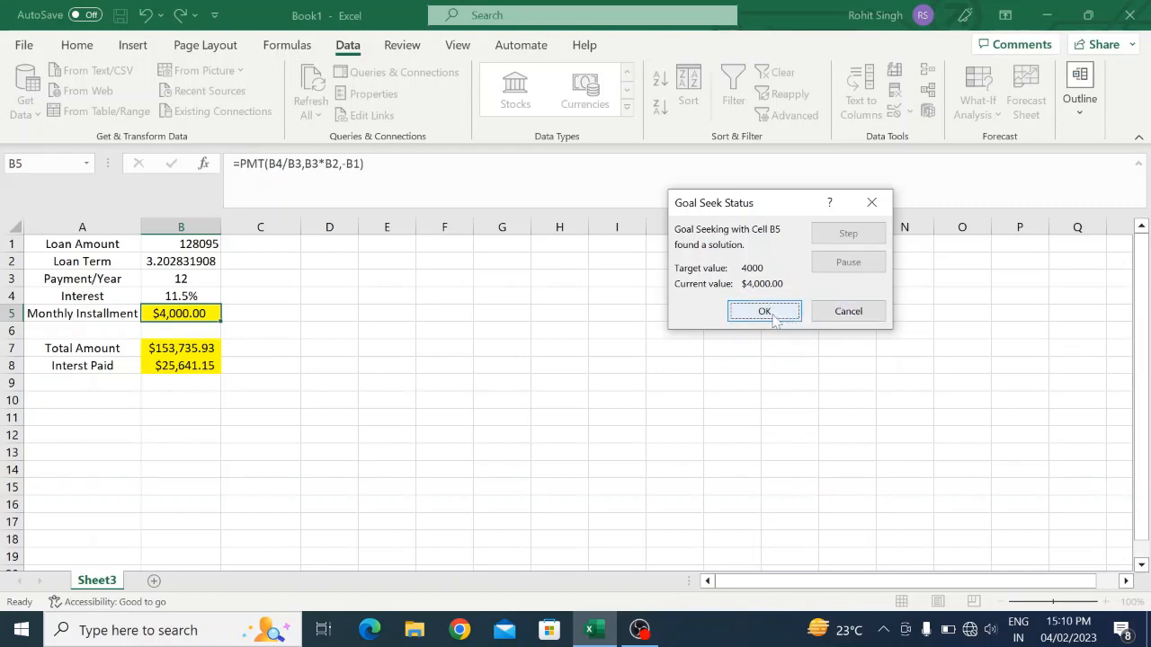
click(845, 312)
key(Down)
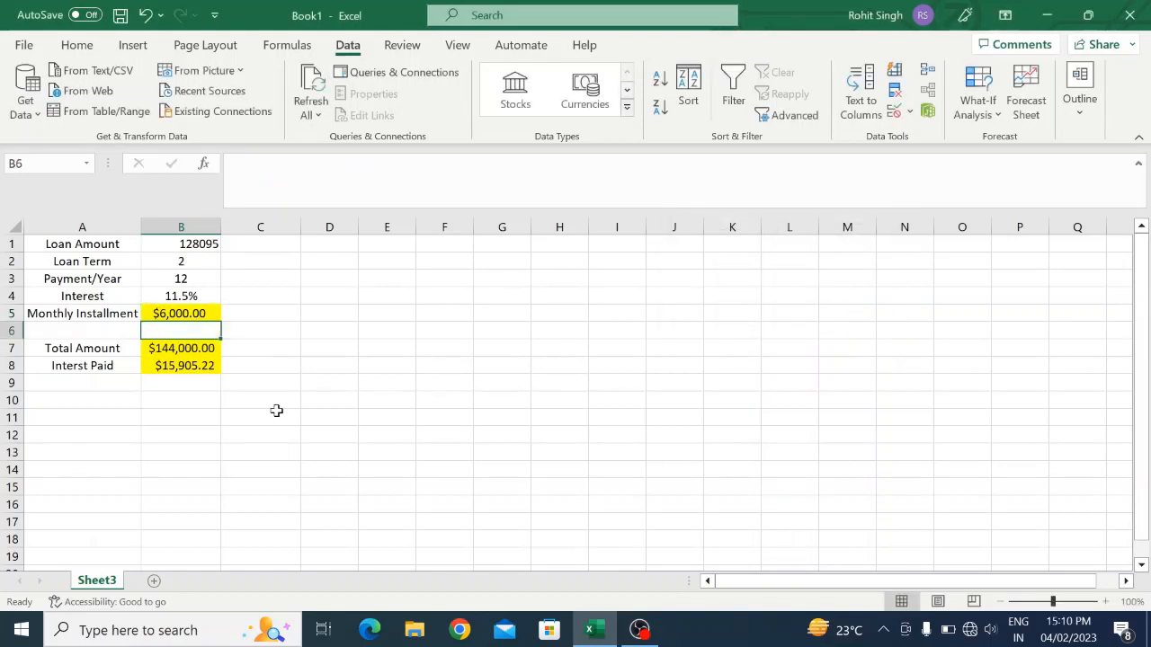
key(Down)
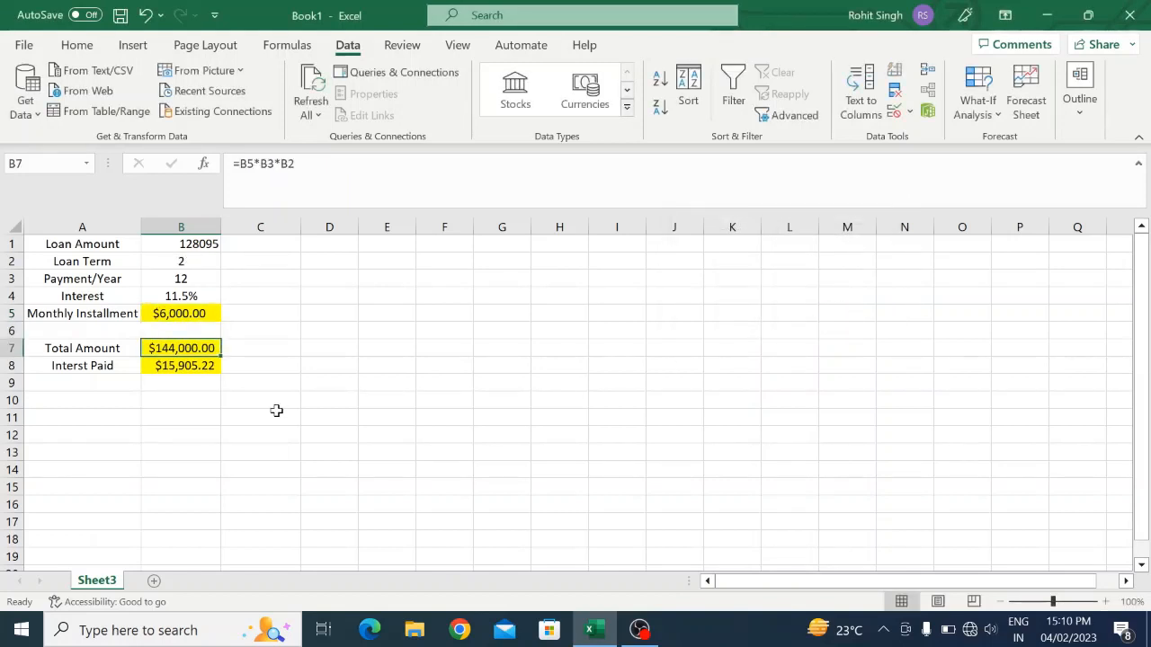